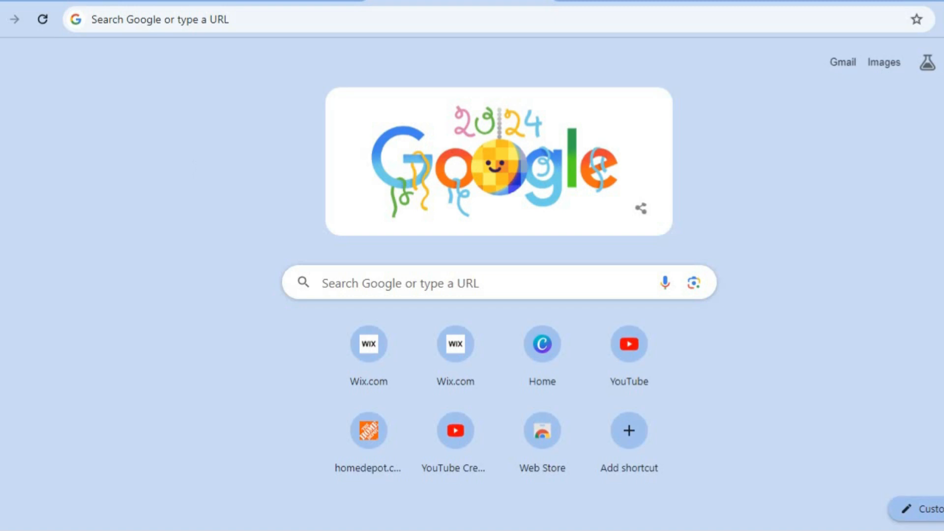
# Start a new site from the Editor X sites dashboard, choosing the Wix platform and setup without AI.
pyautogui.click(265, 2)
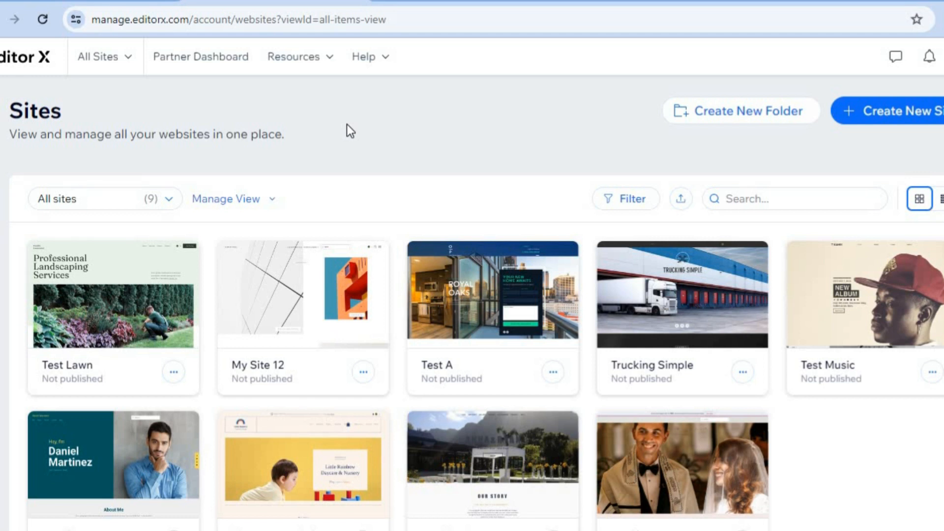
pyautogui.click(902, 117)
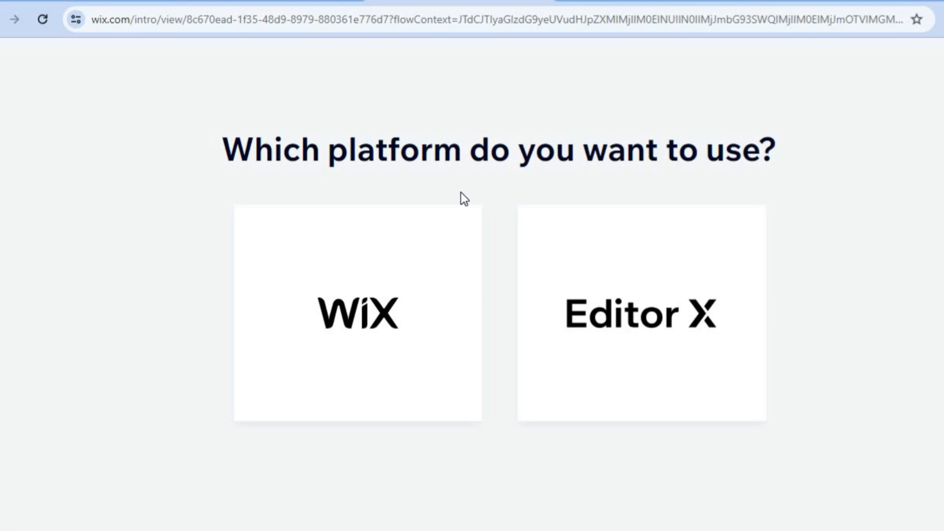
pyautogui.click(366, 307)
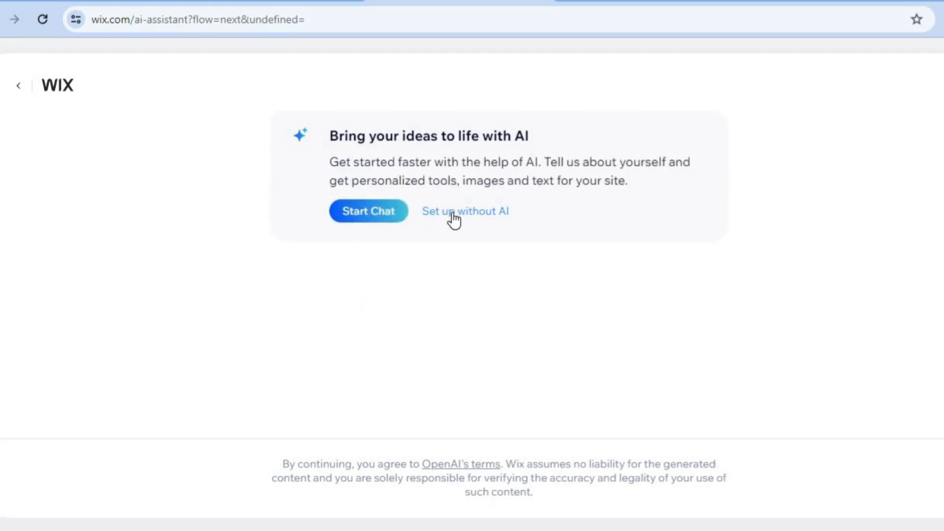
pyautogui.click(453, 221)
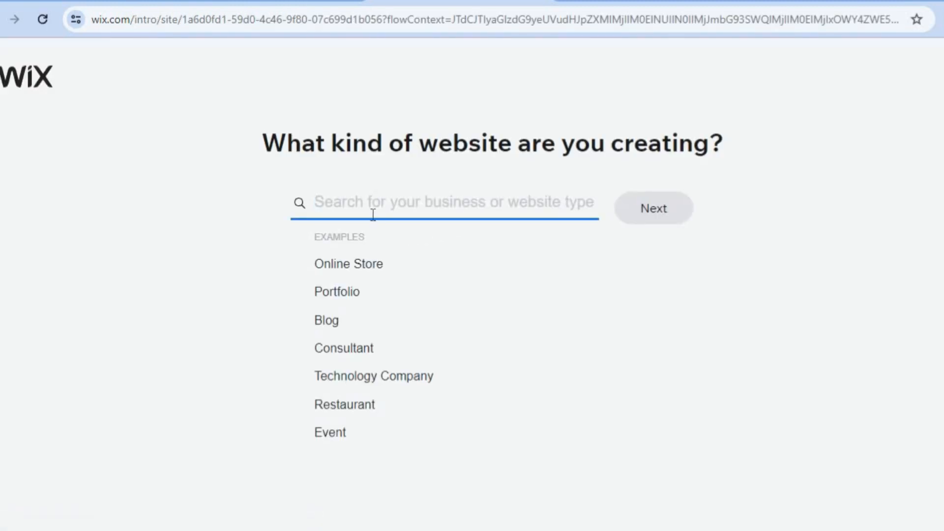
# Search the website types for SAVE and choose Wedding Save The Date as the kind of website.
pyautogui.write('SAVE')
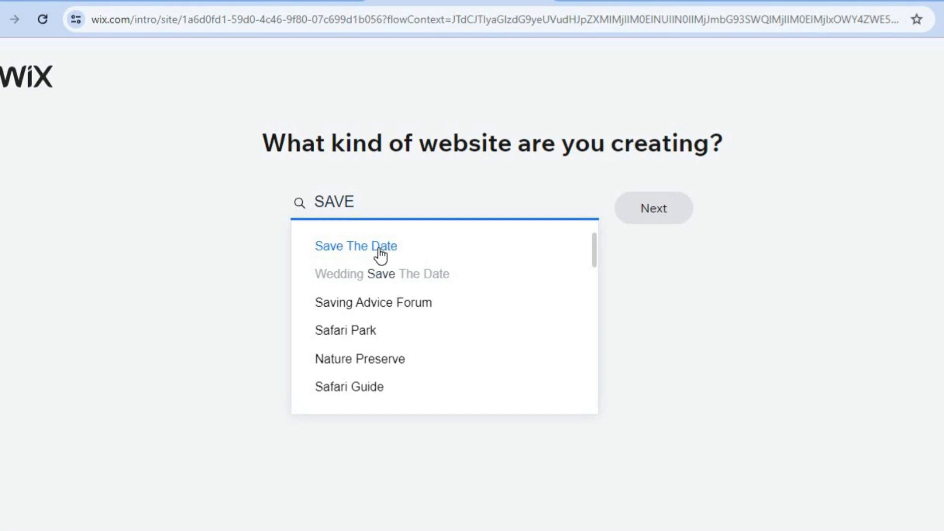
pyautogui.click(405, 270)
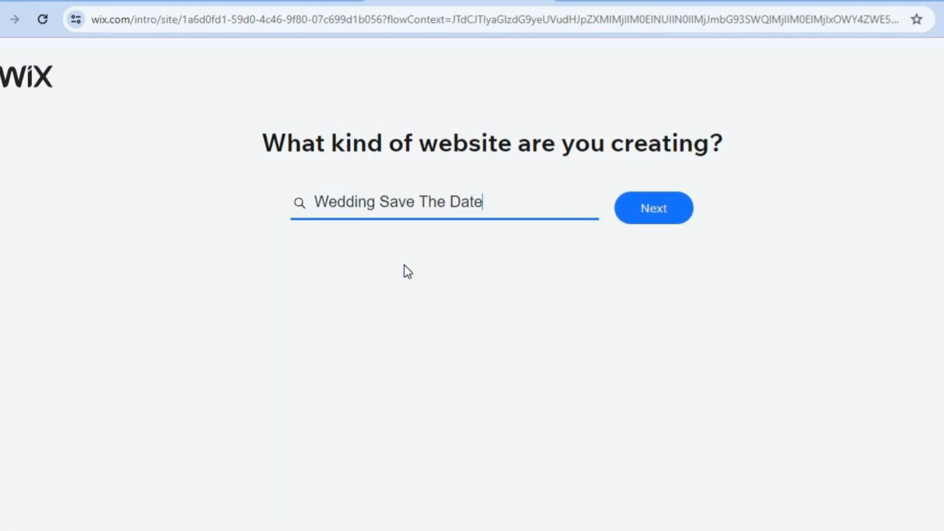
pyautogui.click(642, 209)
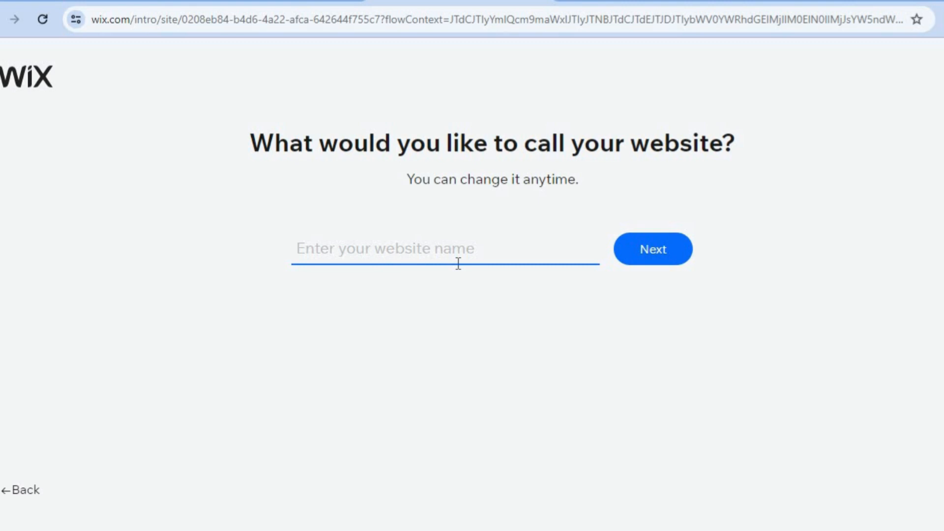
# Enter the couple's names as the website name and continue the setup.
pyautogui.write('T')
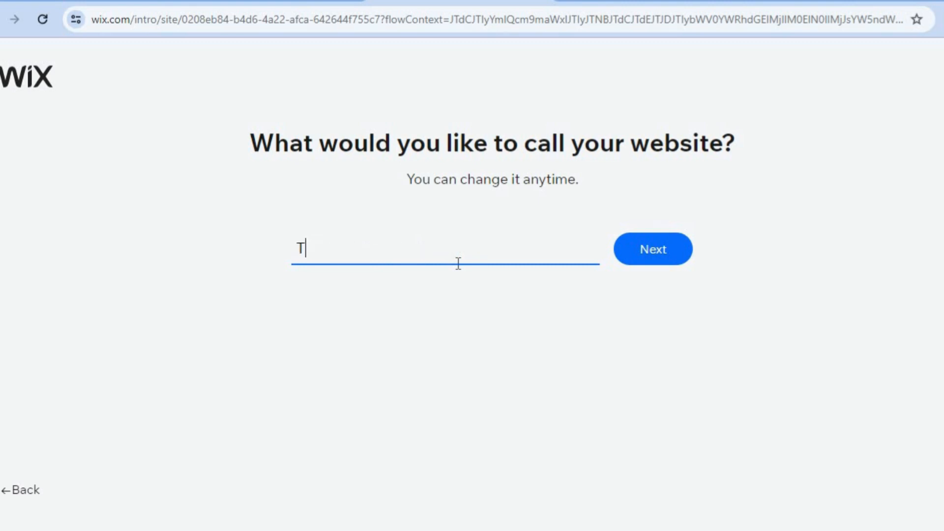
pyautogui.write('EST AND JASON')
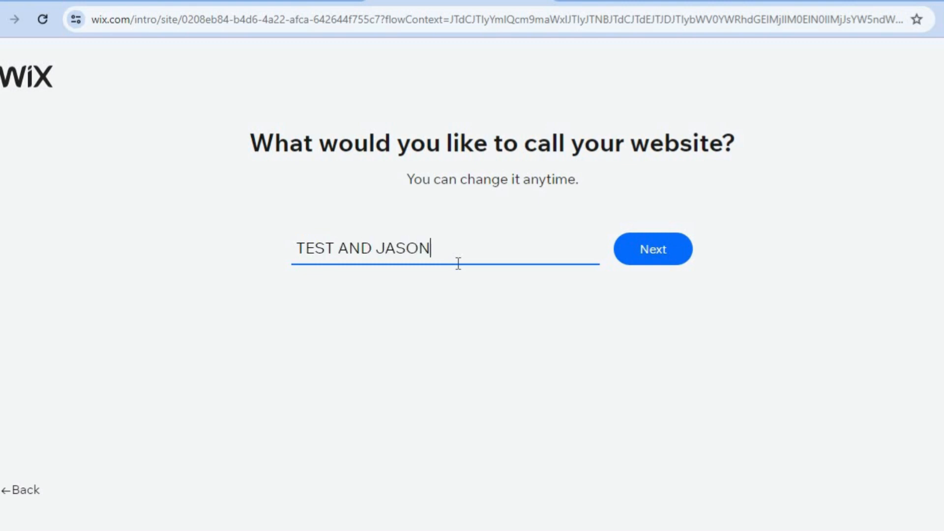
pyautogui.click(657, 256)
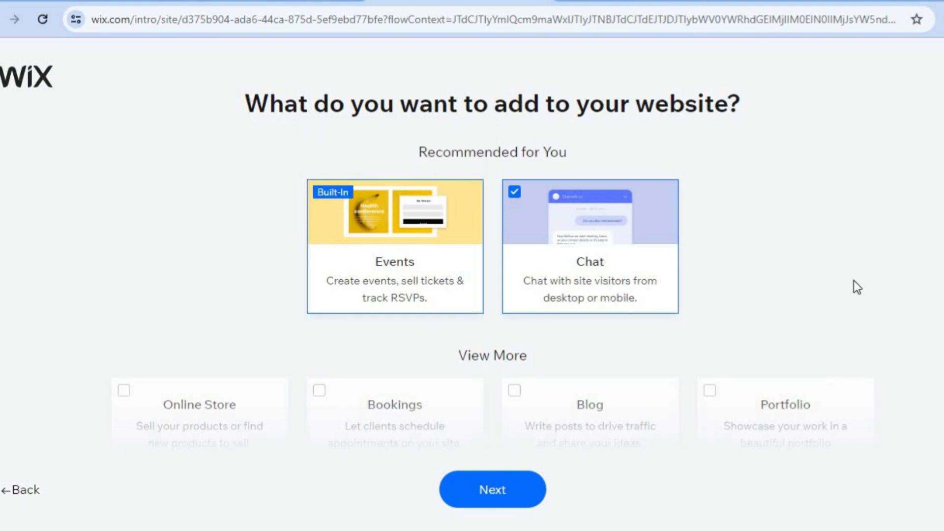
# Add the Blog and Instagram Feed features to the website alongside the preselected ones and continue.
pyautogui.scroll(-5, 854, 288)
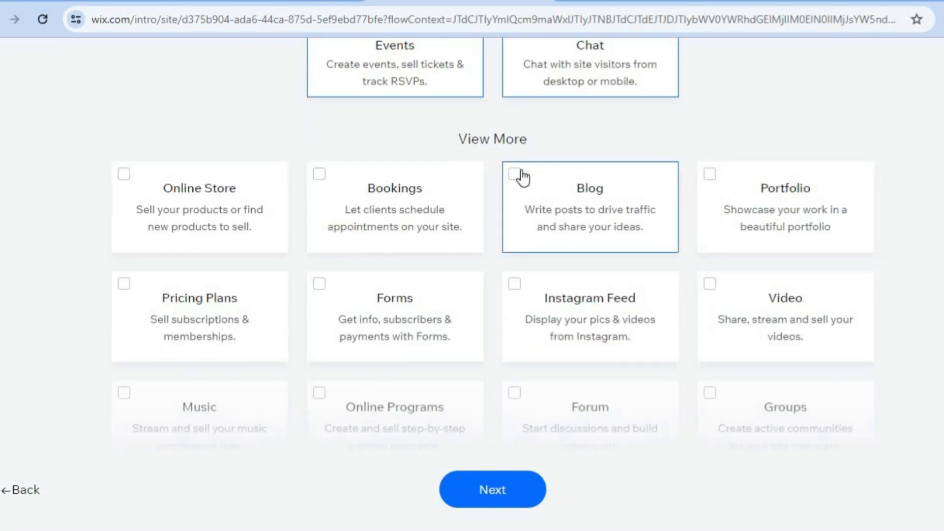
pyautogui.click(522, 172)
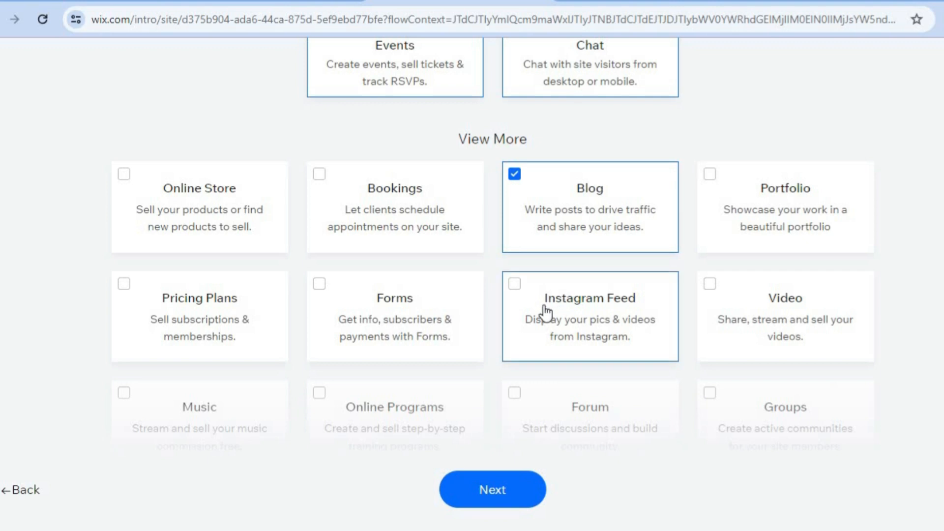
pyautogui.click(520, 290)
pyautogui.click(487, 490)
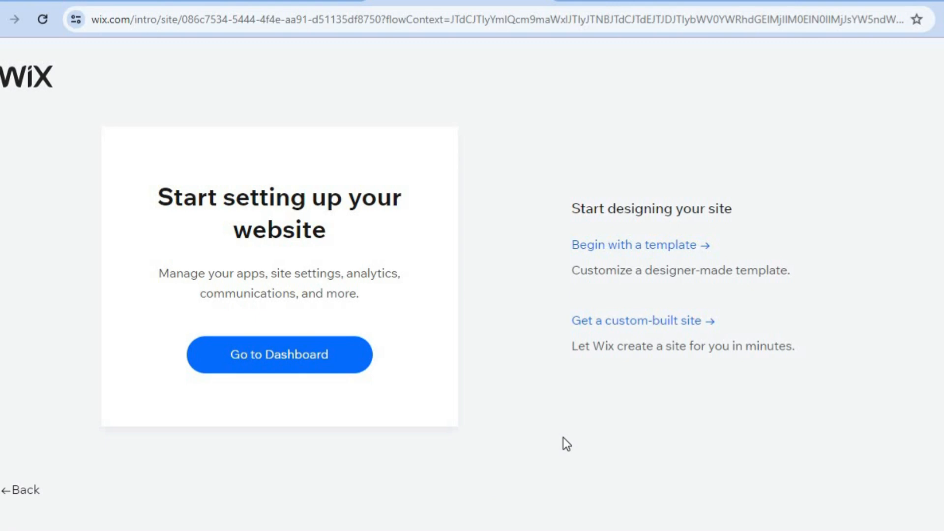
# Begin with a template and open the "WE'RE ENGAGED" Wedding Invitation template for editing.
pyautogui.click(605, 256)
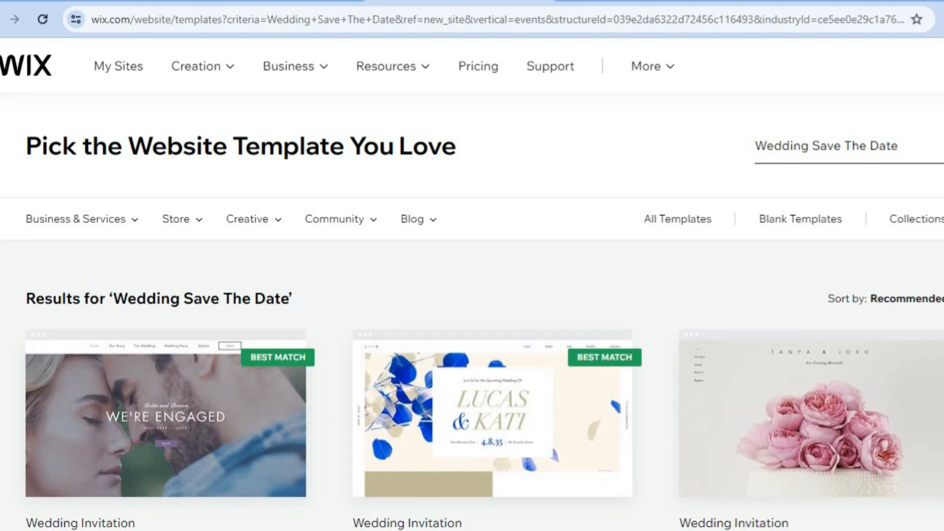
pyautogui.scroll(-2, 472, 284)
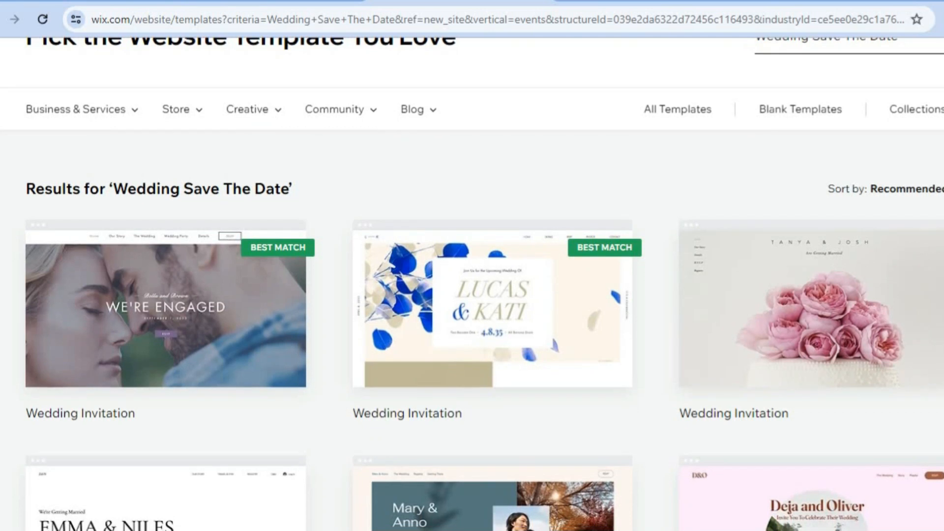
pyautogui.scroll(-6, 472, 284)
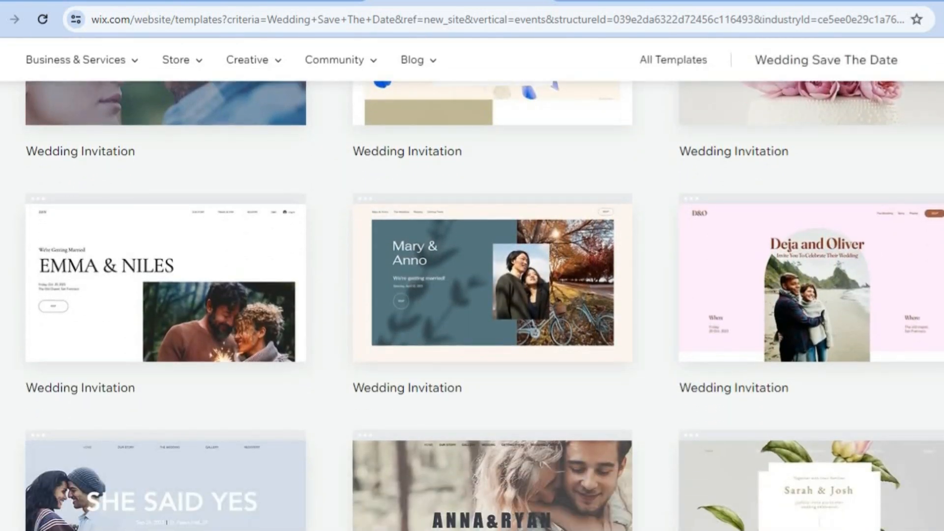
pyautogui.scroll(5, 619, 197)
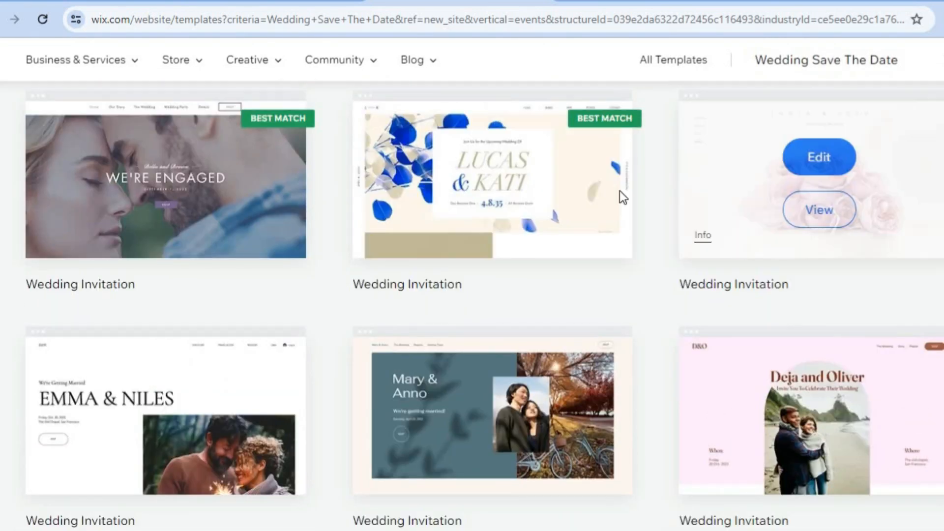
pyautogui.scroll(-10, 472, 305)
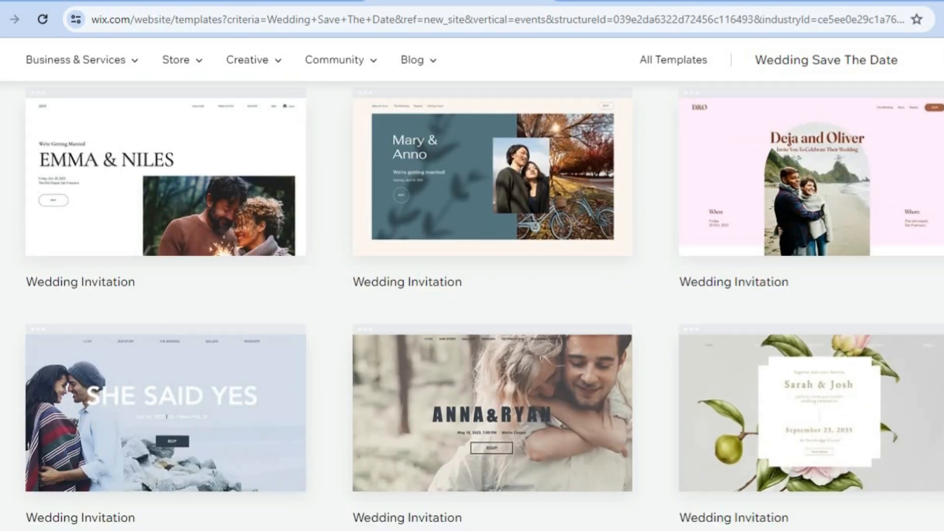
pyautogui.scroll(1, 472, 305)
pyautogui.scroll(-9, 472, 305)
pyautogui.scroll(-2, 472, 304)
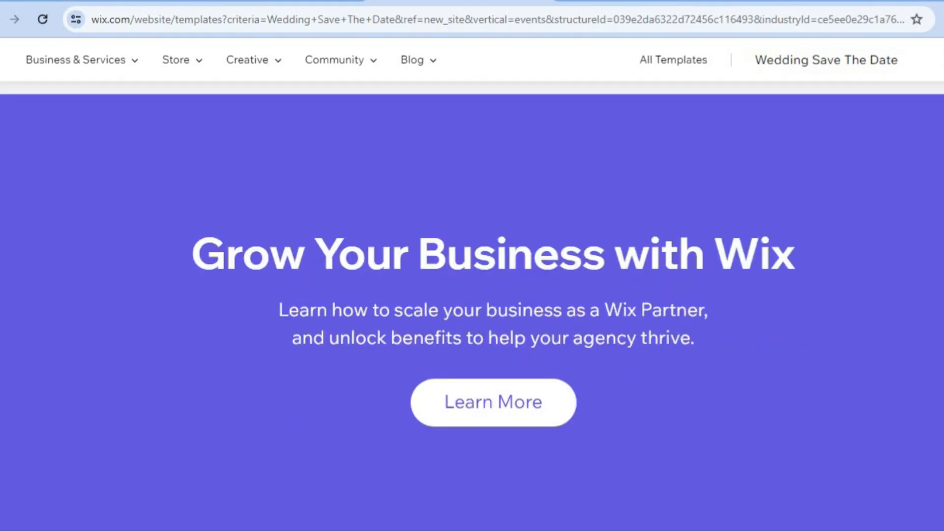
pyautogui.scroll(8, 472, 305)
pyautogui.scroll(5, 533, 349)
pyautogui.moveTo(533, 349)
pyautogui.moveTo(131, 374)
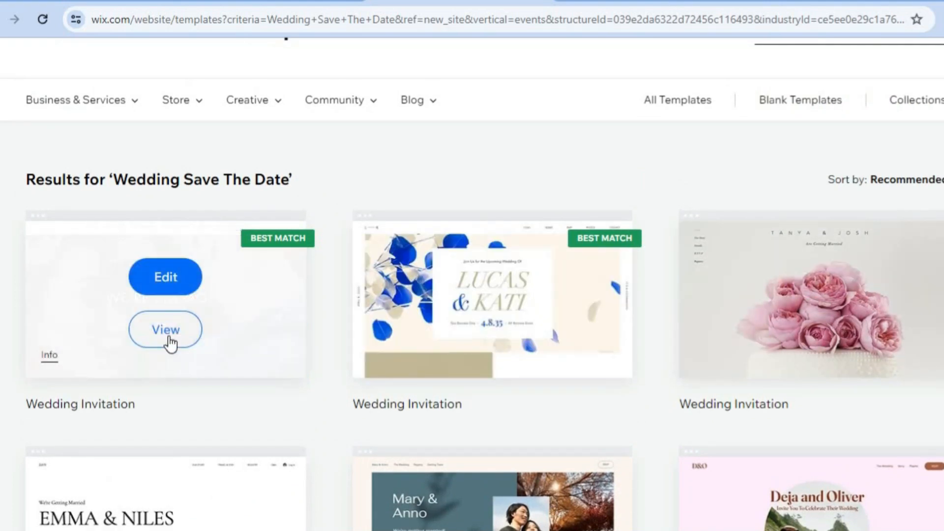
pyautogui.click(162, 280)
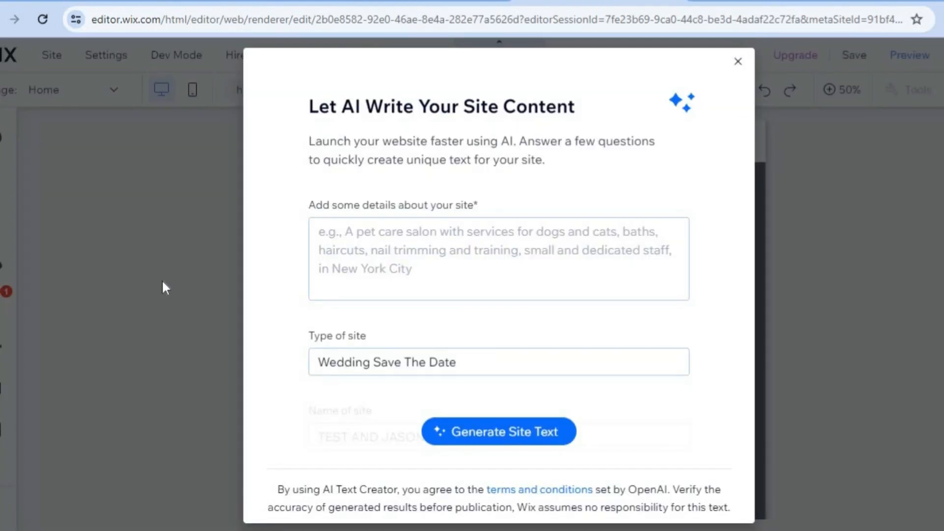
# Dismiss the AI site-content offer without entering details and view the home page's hero section at 100% zoom.
pyautogui.click(398, 242)
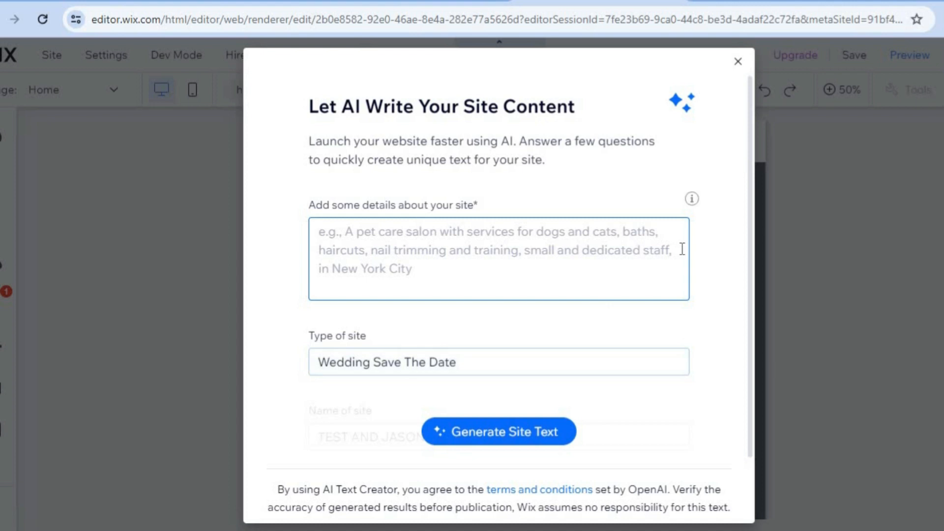
pyautogui.click(739, 61)
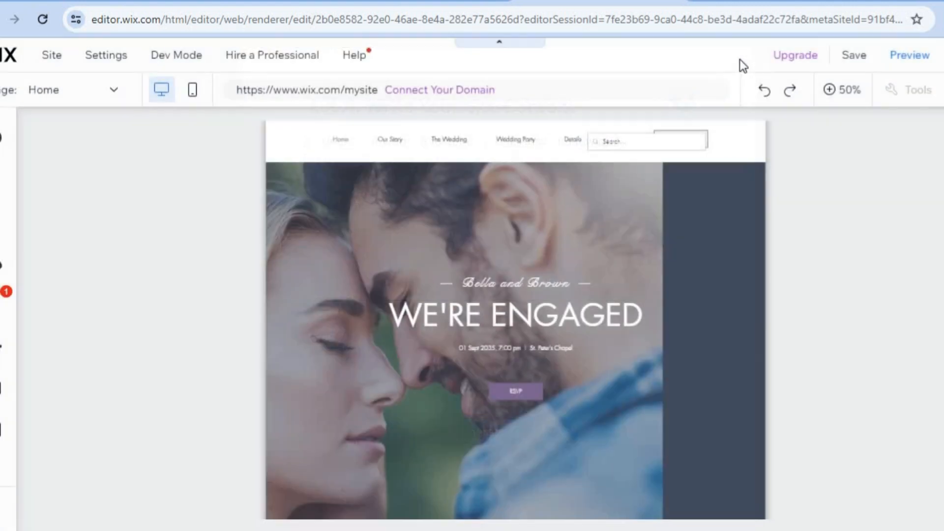
pyautogui.click(846, 92)
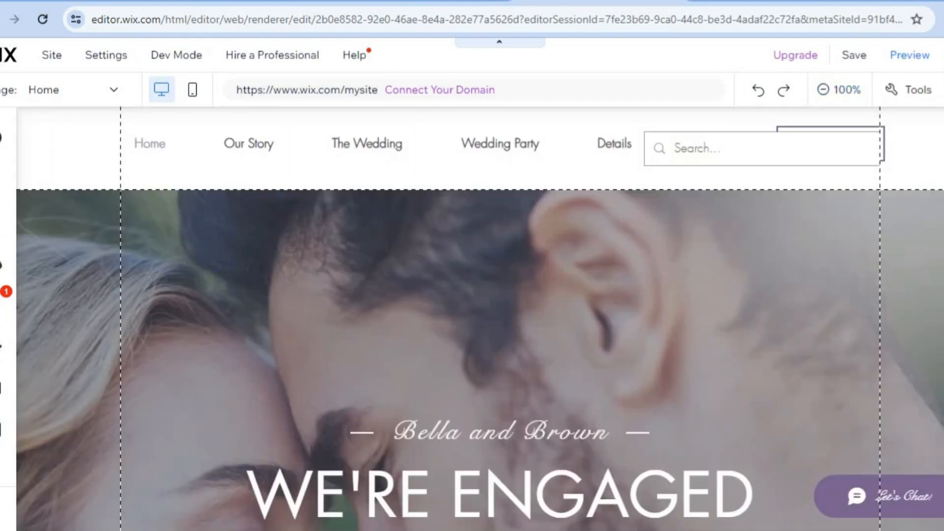
pyautogui.scroll(-5, 480, 319)
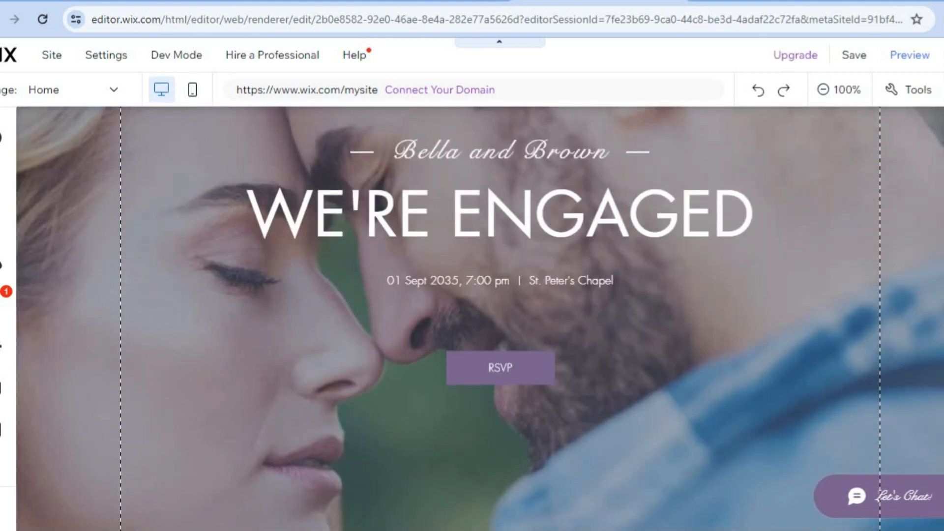
pyautogui.scroll(4, 562, 240)
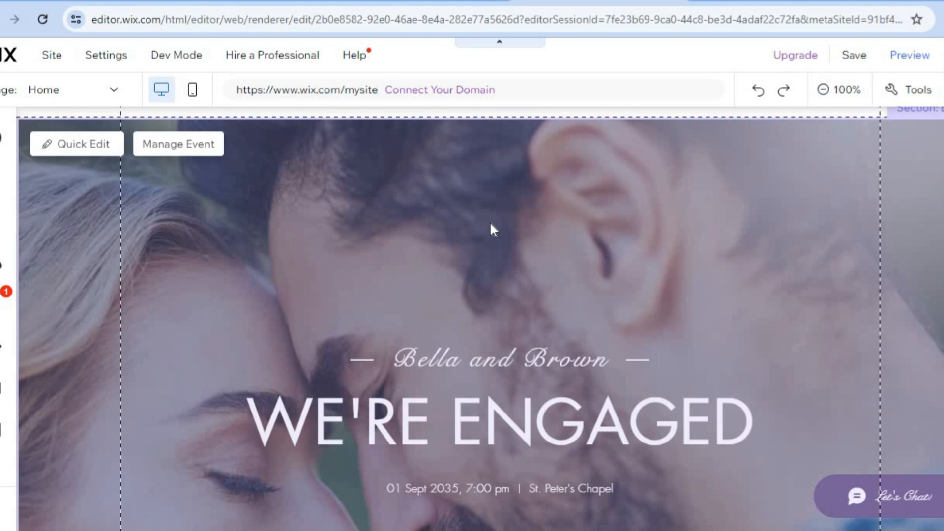
# Open the background image chooser for the Events section through Quick Edit and search the media for COUPLES.
pyautogui.click(86, 144)
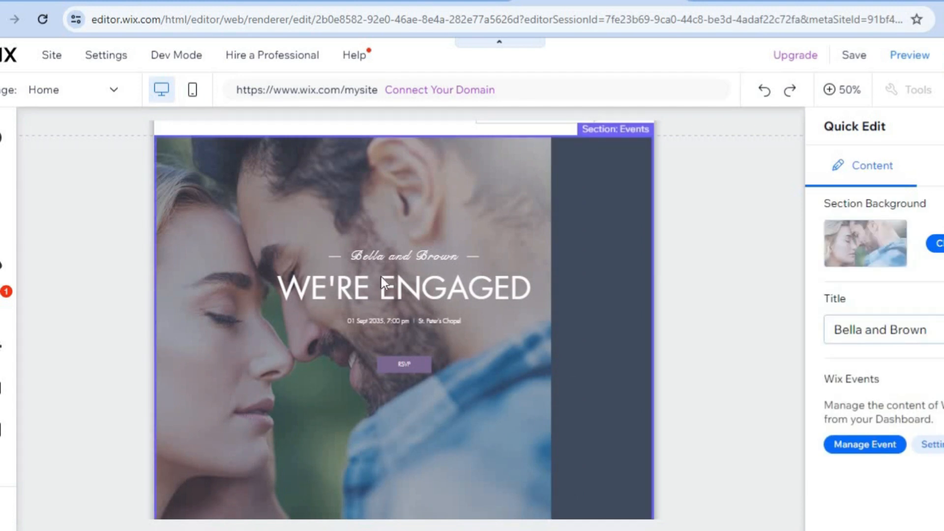
pyautogui.click(937, 243)
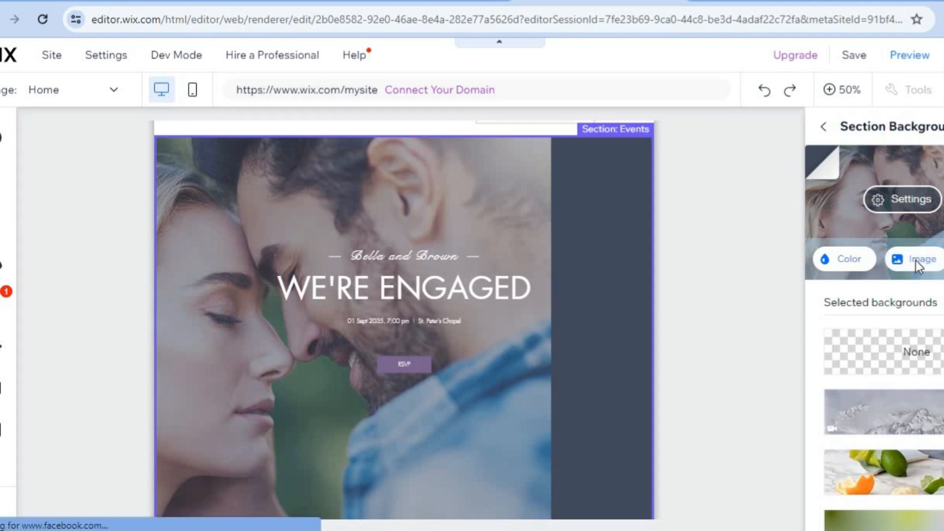
pyautogui.click(916, 261)
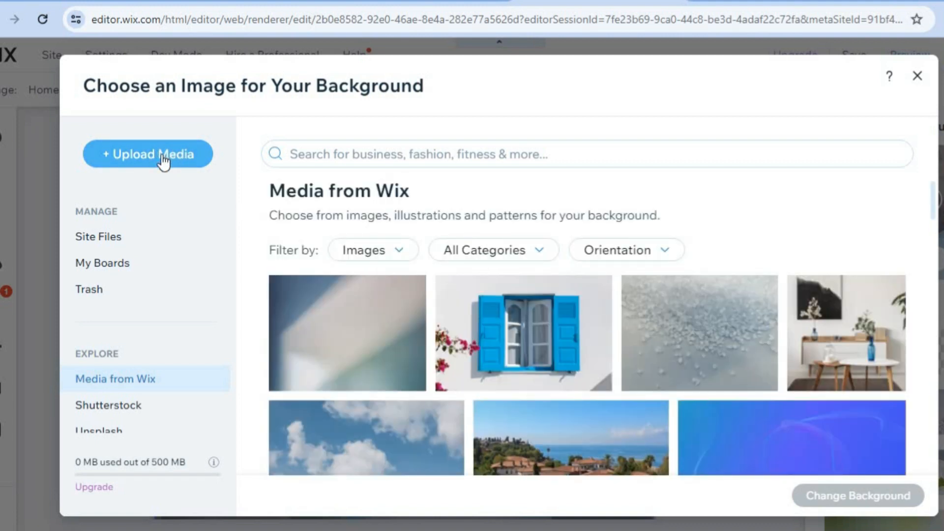
pyautogui.click(338, 157)
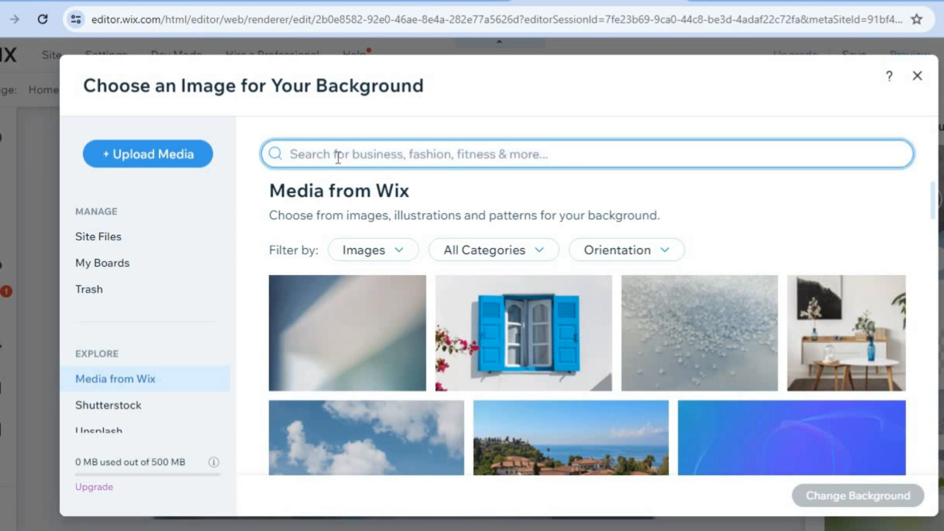
pyautogui.write('COUPLES')
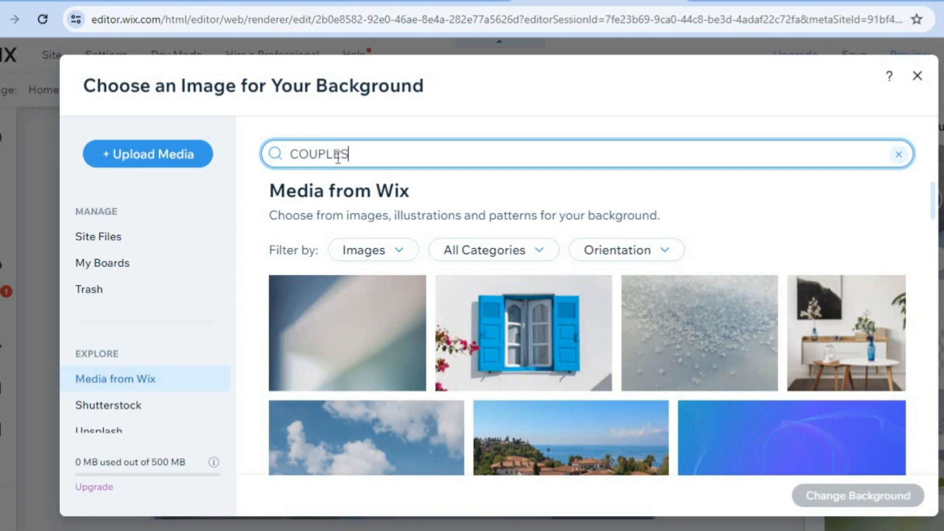
pyautogui.press('Return')
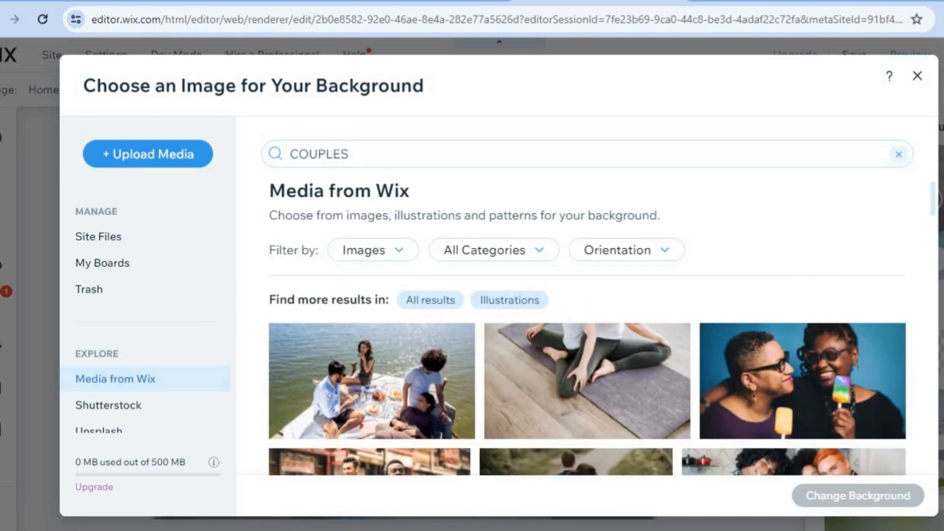
# Pick the Diamond Ring photo from the Wix media results and apply it as the Events section background.
pyautogui.scroll(-1, 935, 206)
pyautogui.moveTo(936, 209); pyautogui.dragTo(937, 255)
pyautogui.moveTo(936, 255); pyautogui.dragTo(935, 372)
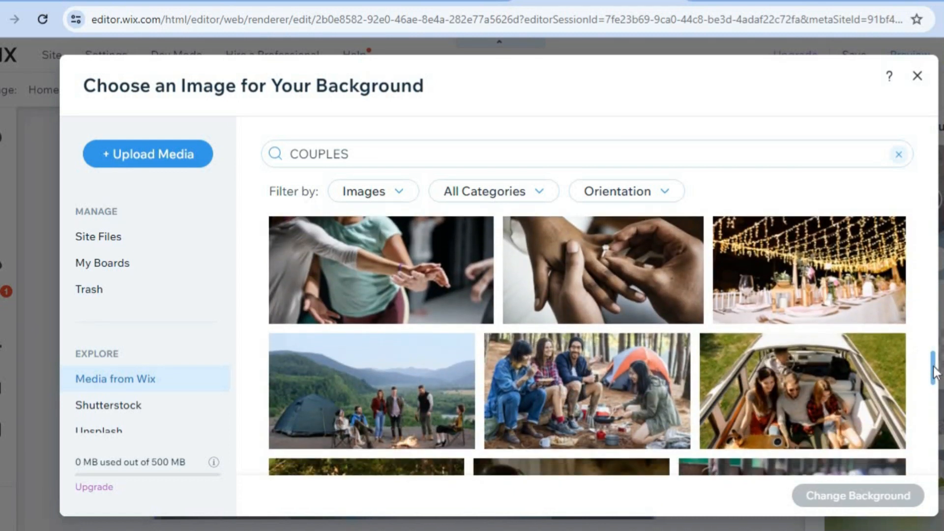
pyautogui.click(594, 291)
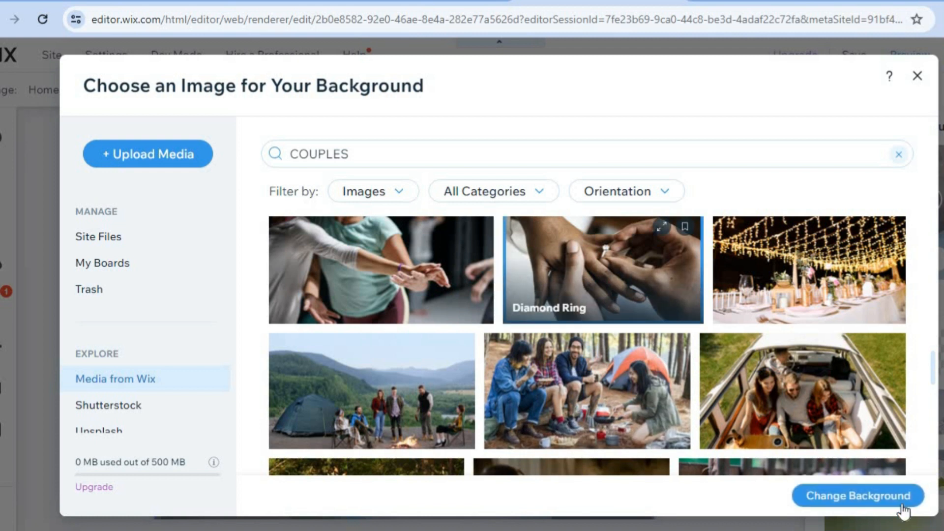
pyautogui.click(858, 497)
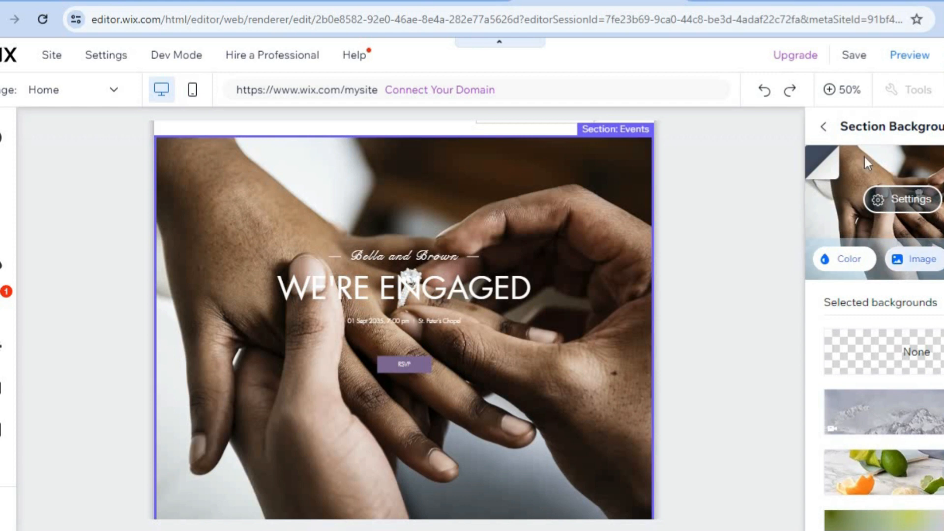
# Return to Quick Edit, inspect the Events section's title field, and close the editing view to check the hero section on the page.
pyautogui.click(824, 126)
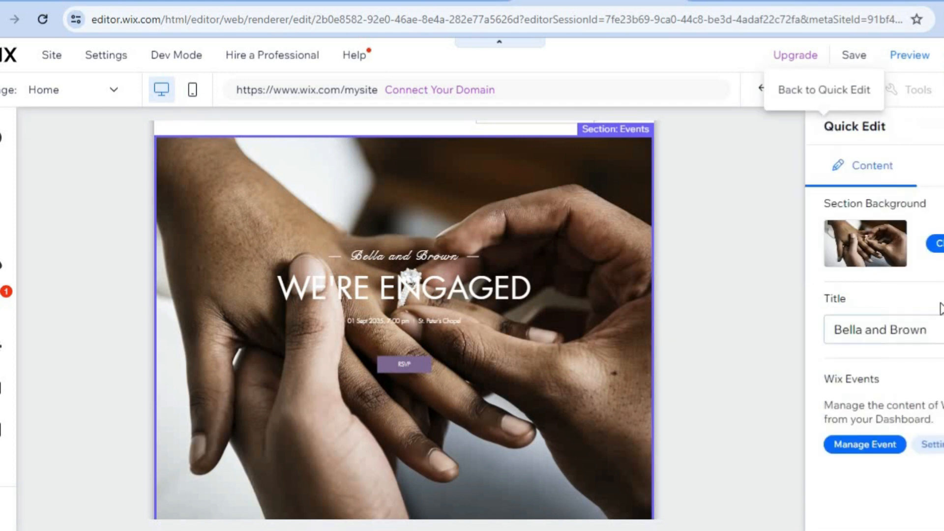
pyautogui.click(922, 332)
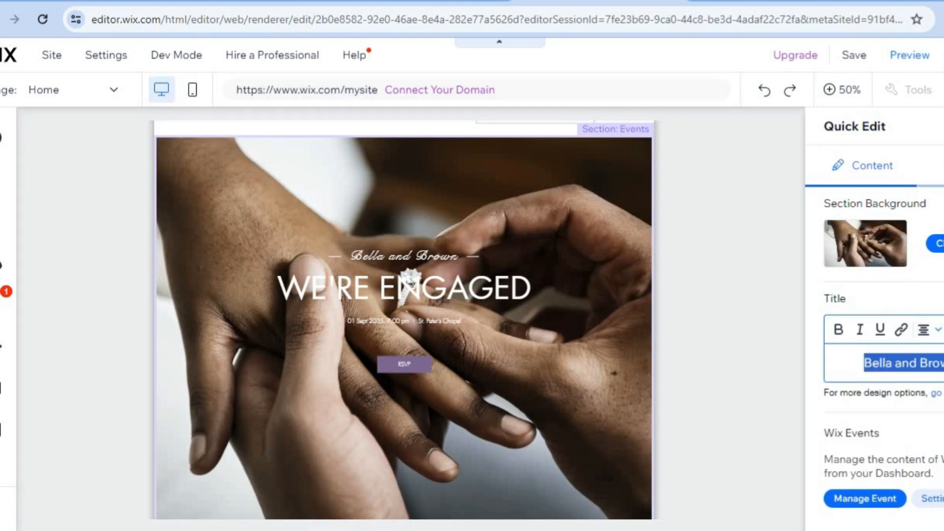
pyautogui.click(943, 127)
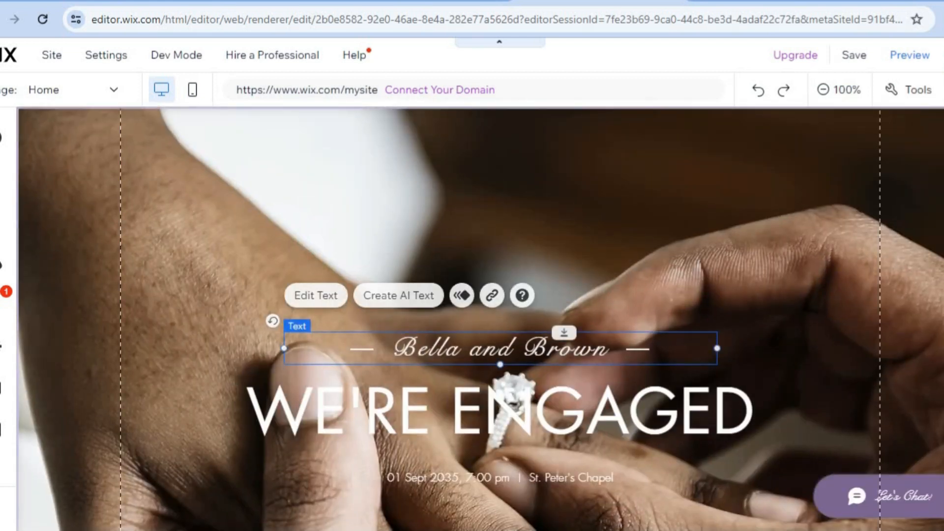
pyautogui.scroll(-9, 481, 318)
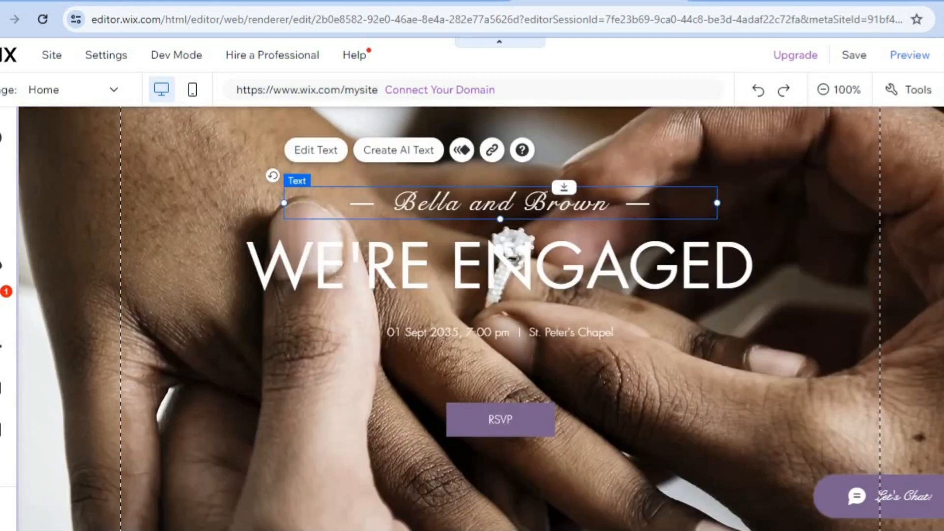
pyautogui.scroll(10, 475, 268)
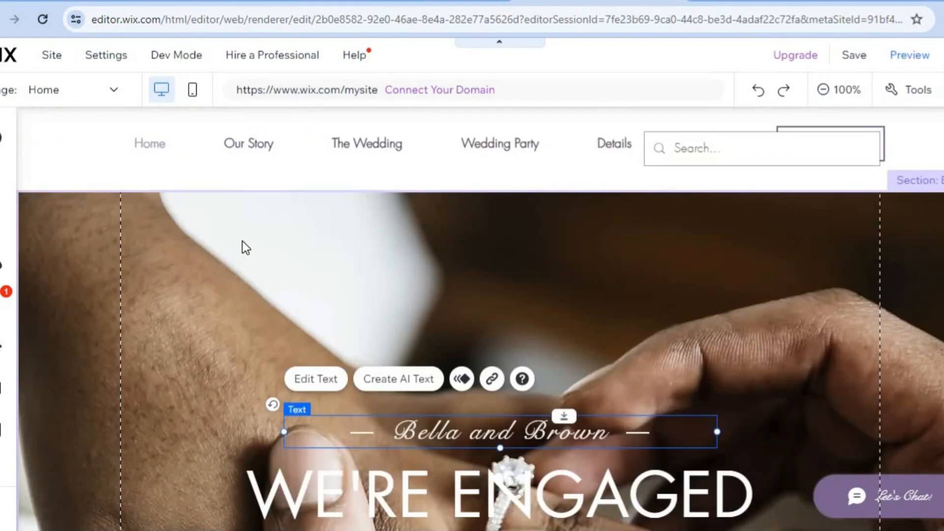
# Select the Events section, look through the available Add Elements categories, and close the catalogue without adding anything.
pyautogui.click(243, 241)
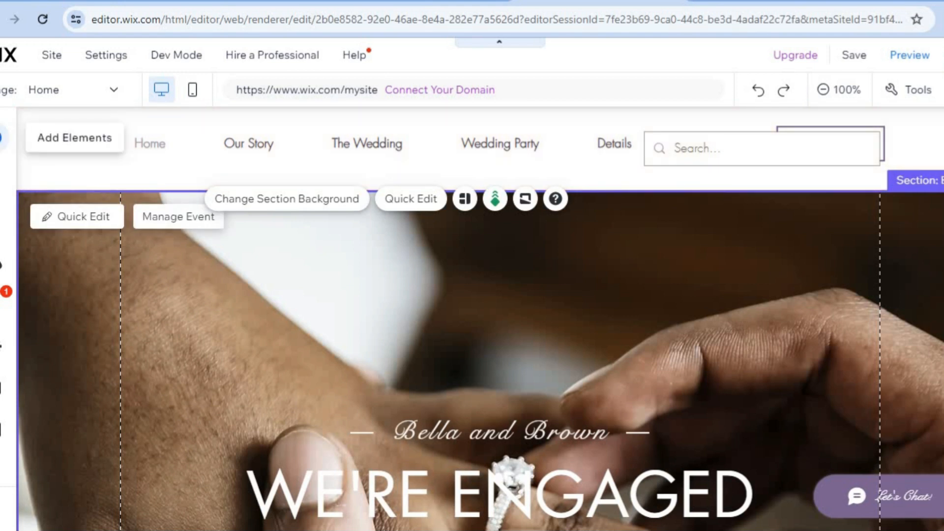
pyautogui.click(1, 138)
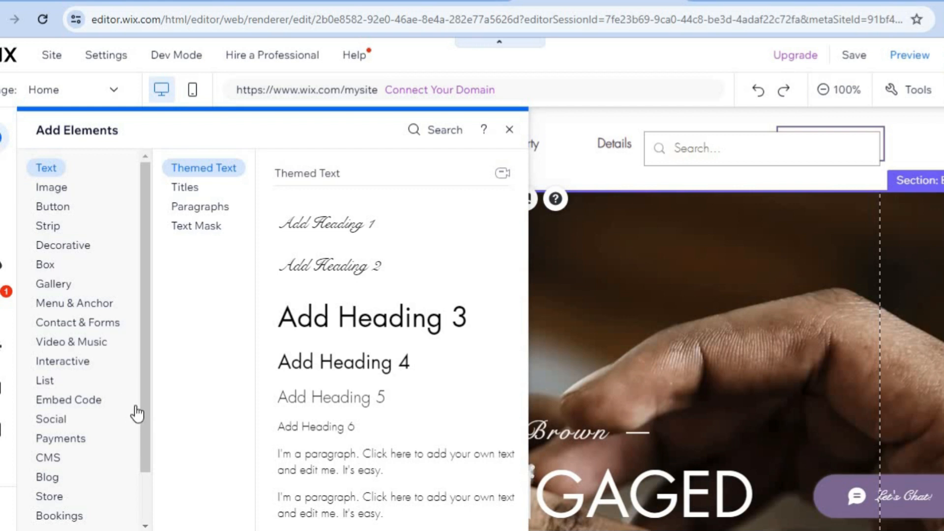
pyautogui.click(510, 133)
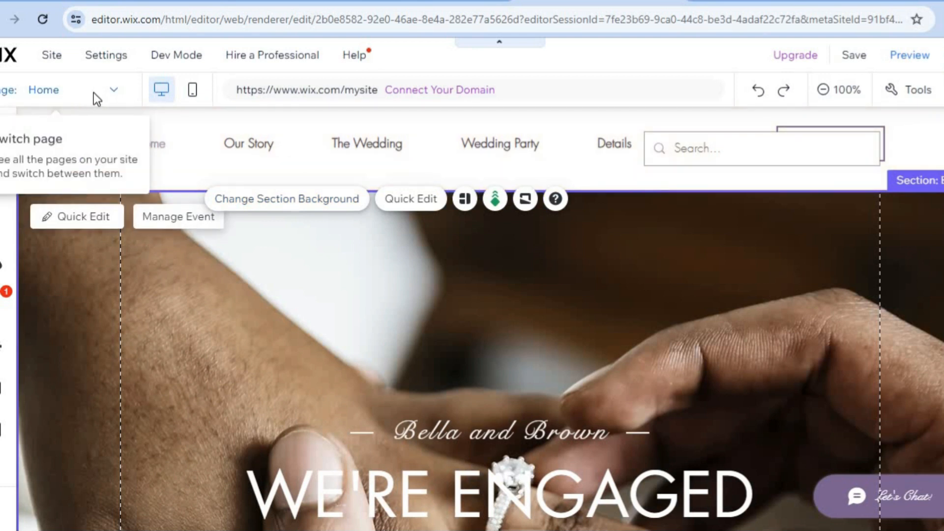
# Switch the editor to the Our Story page and view its photos and story texts.
pyautogui.click(96, 99)
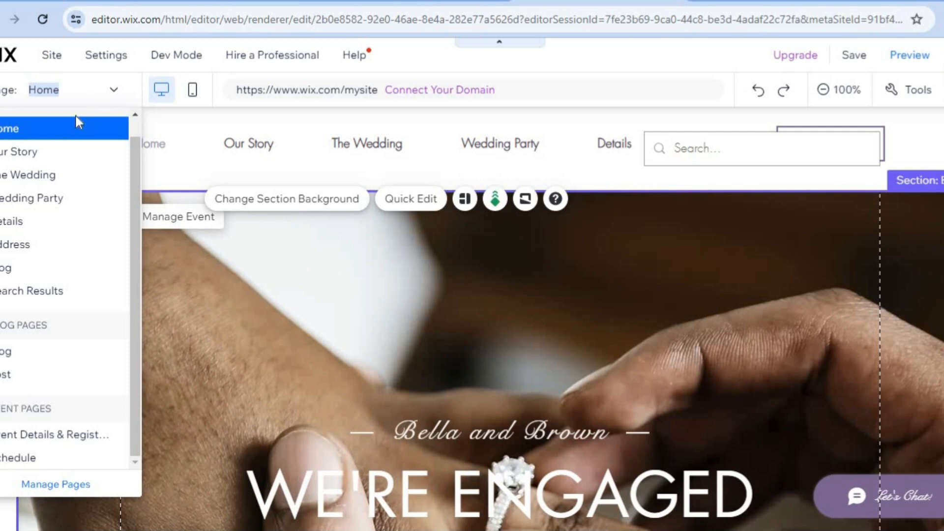
pyautogui.click(65, 155)
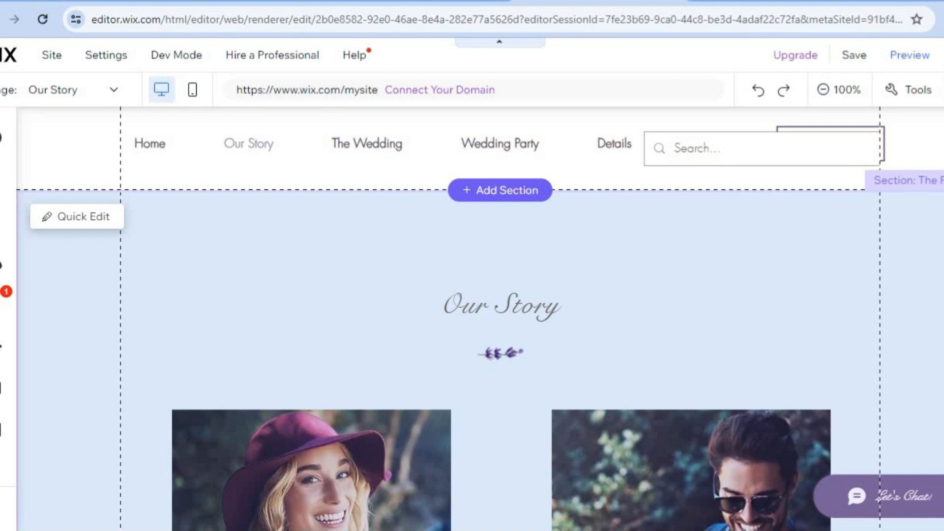
pyautogui.scroll(-7, 472, 320)
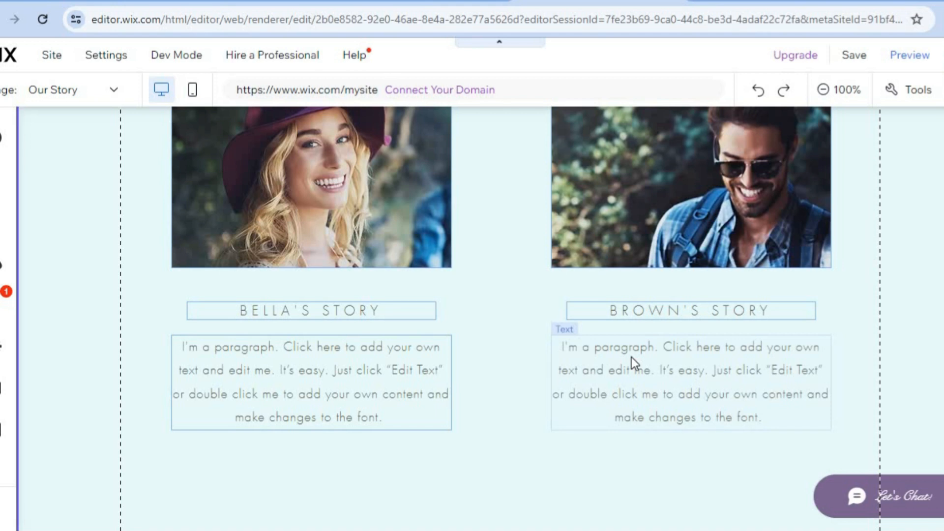
# Switch the editor to the Wedding Party page and review its Bridesmaids and Groomsmen sections.
pyautogui.click(100, 94)
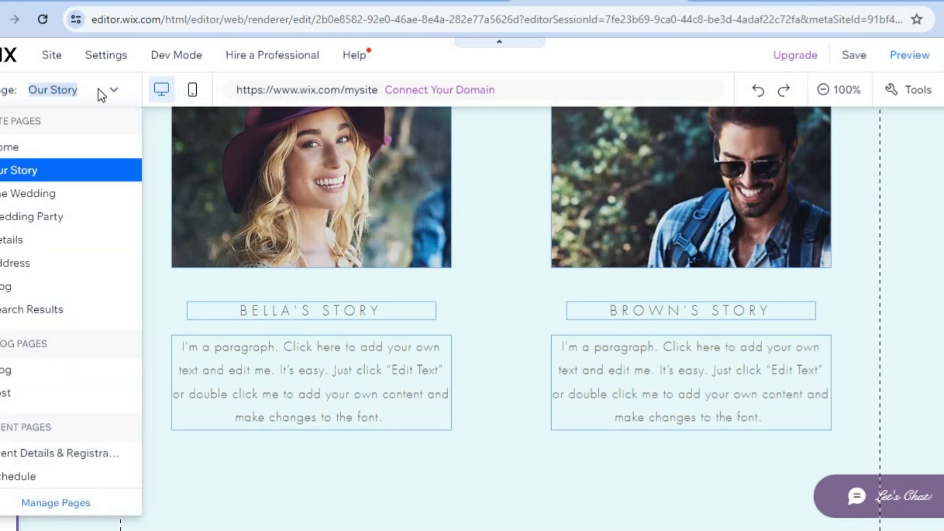
pyautogui.click(63, 217)
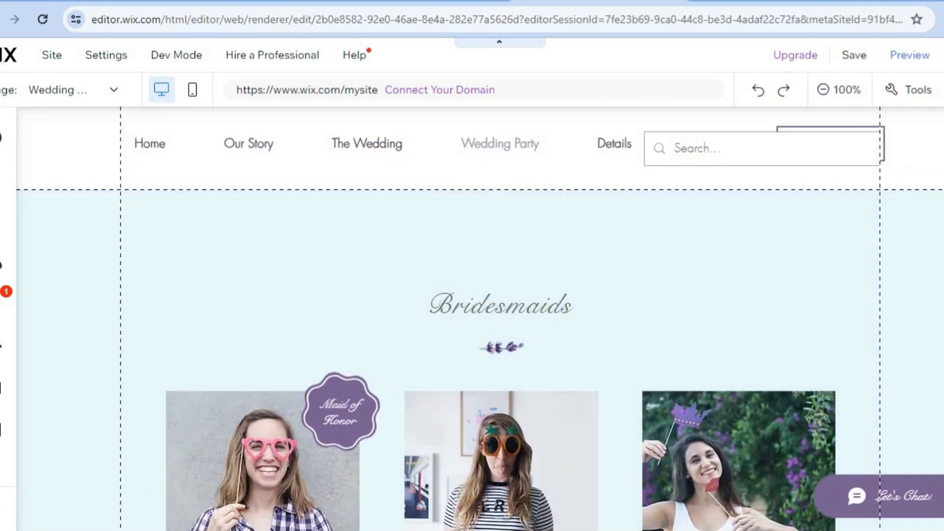
pyautogui.scroll(-5, 500, 320)
pyautogui.scroll(-10, 501, 320)
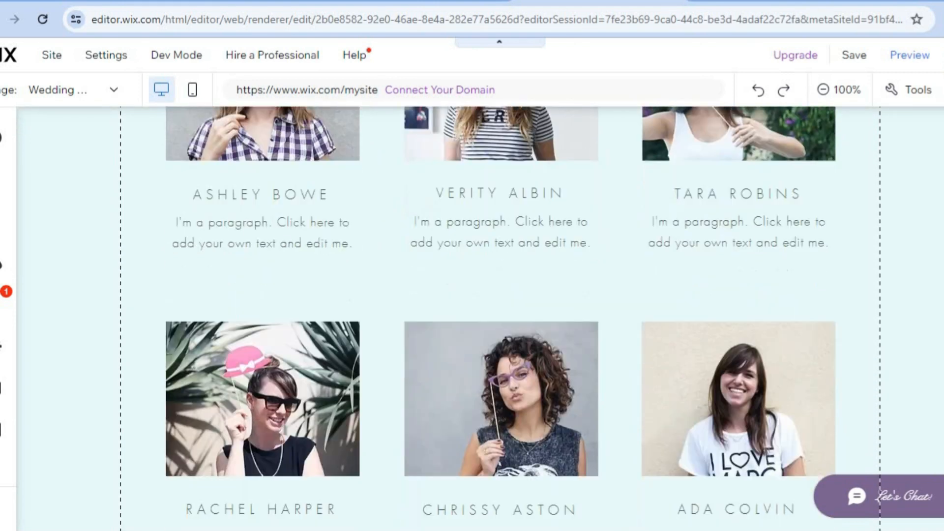
pyautogui.scroll(-4, 500, 319)
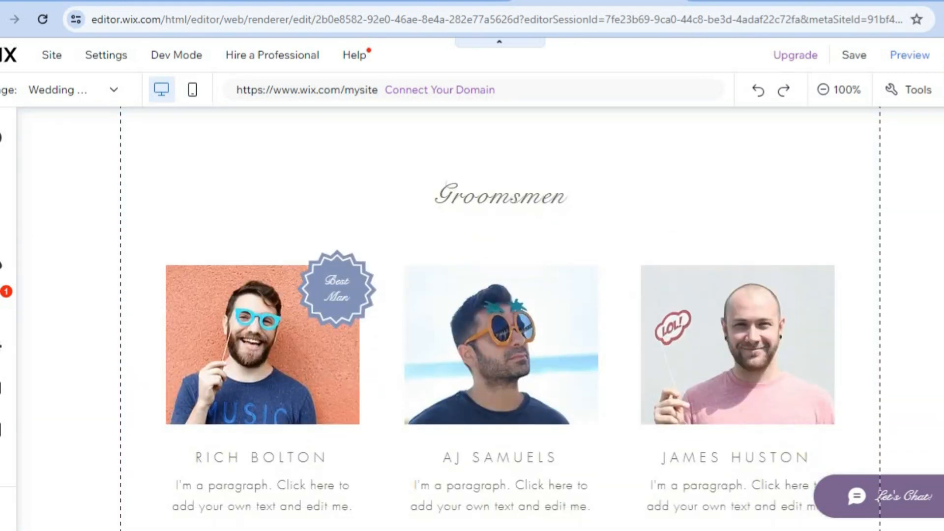
pyautogui.scroll(-1, 708, 255)
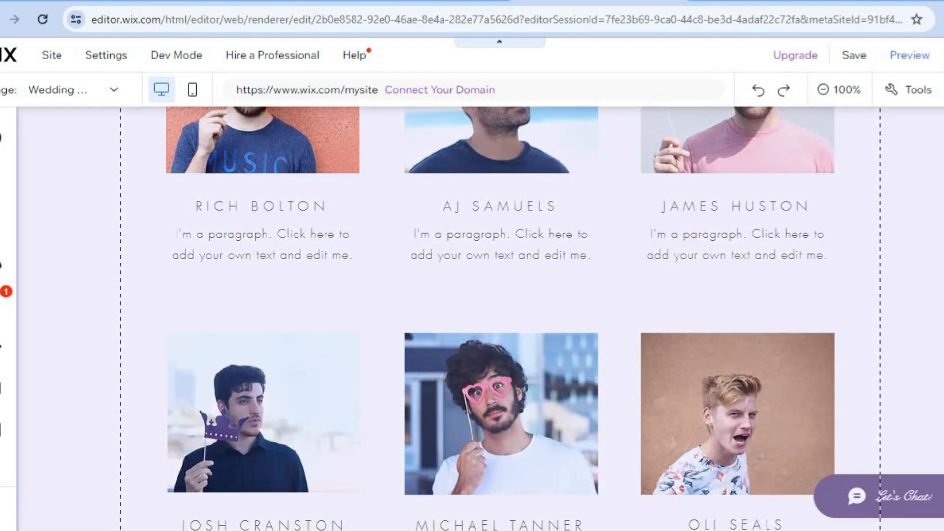
pyautogui.scroll(-3, 501, 320)
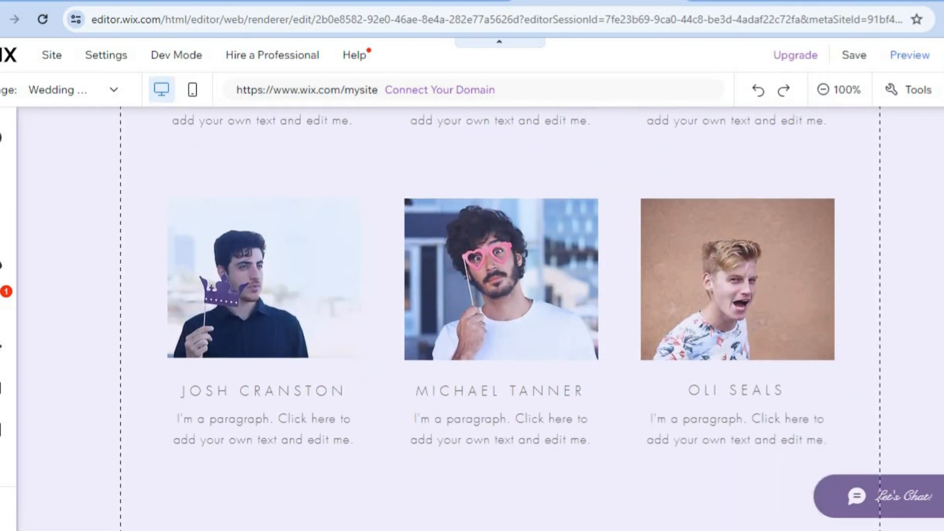
pyautogui.scroll(10, 501, 319)
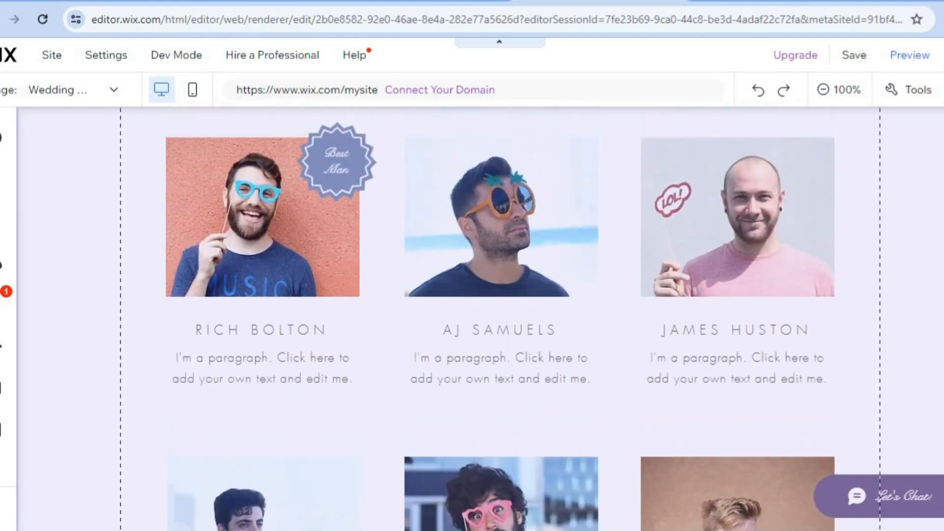
pyautogui.scroll(8, 500, 319)
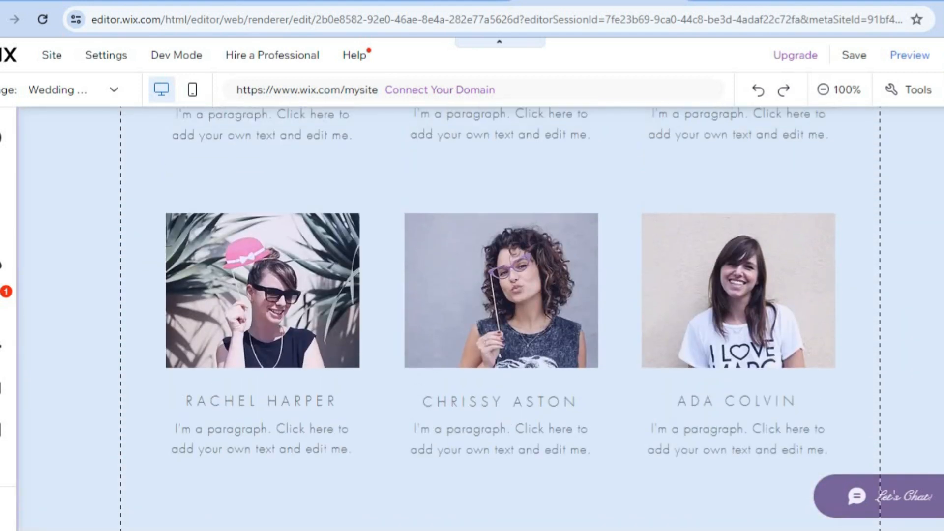
pyautogui.scroll(8, 501, 320)
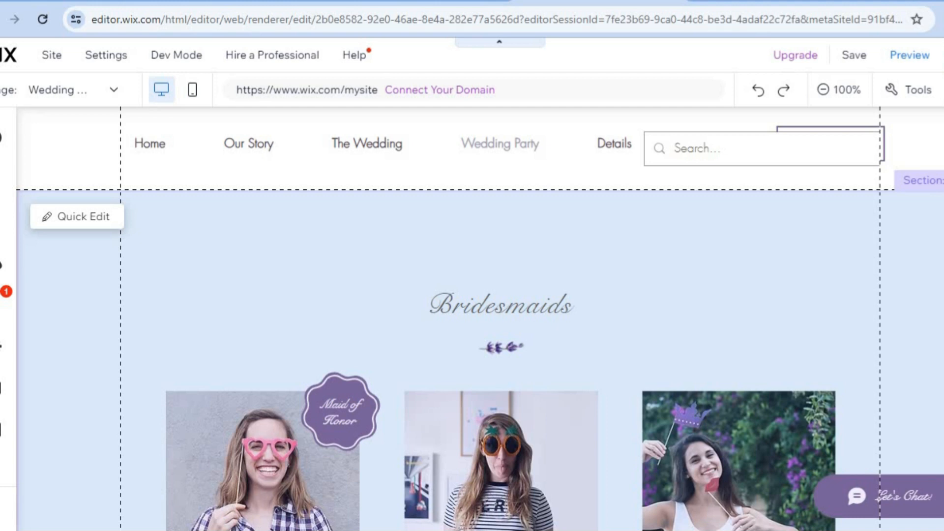
pyautogui.scroll(-1, 480, 318)
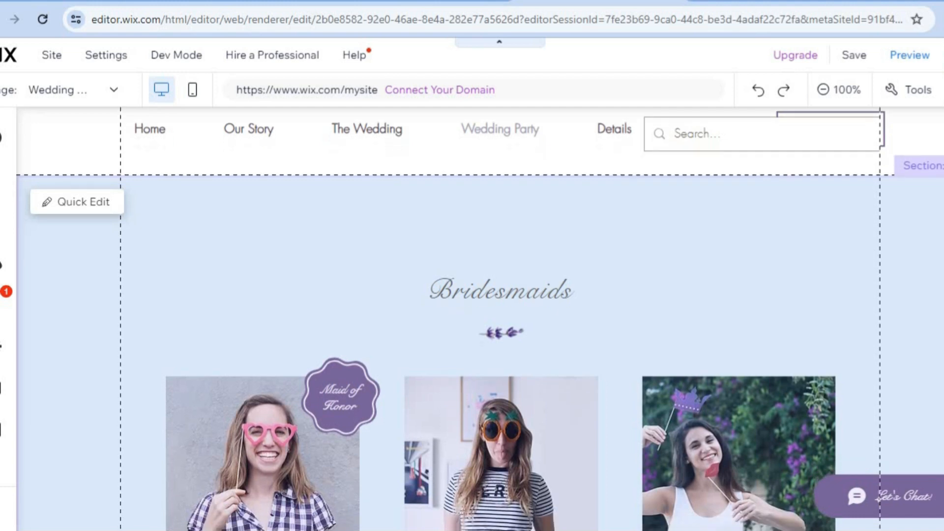
pyautogui.scroll(1, 480, 318)
# Preview the site and look through the Bridesmaids section of the Wedding Party page.
pyautogui.moveTo(860, 61)
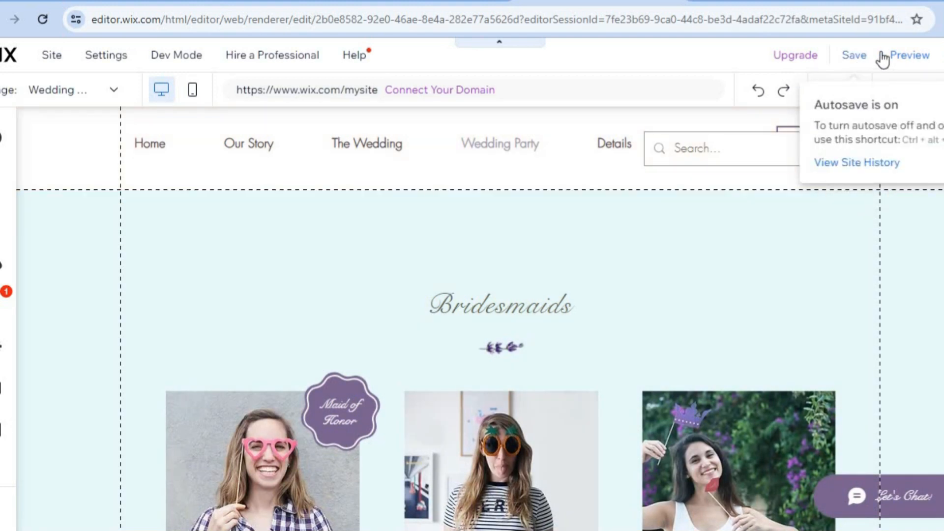
pyautogui.click(907, 52)
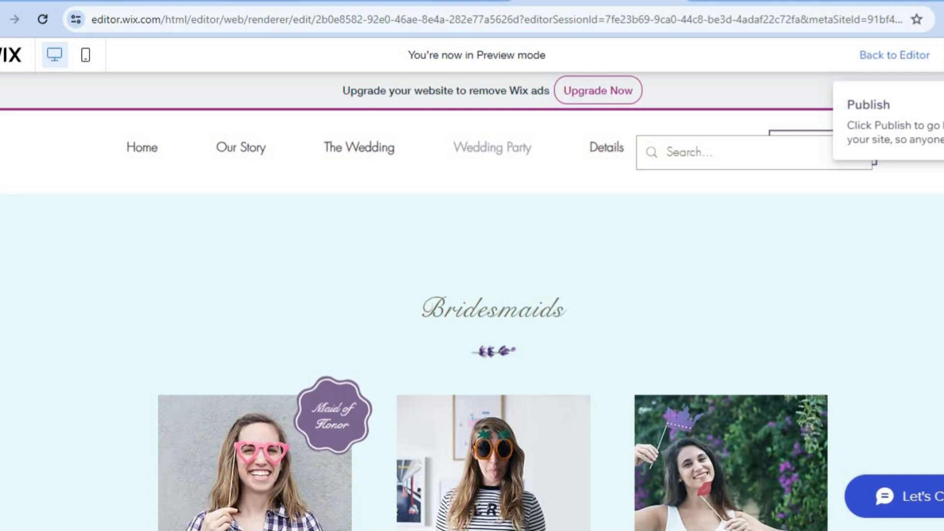
pyautogui.scroll(-6, 472, 320)
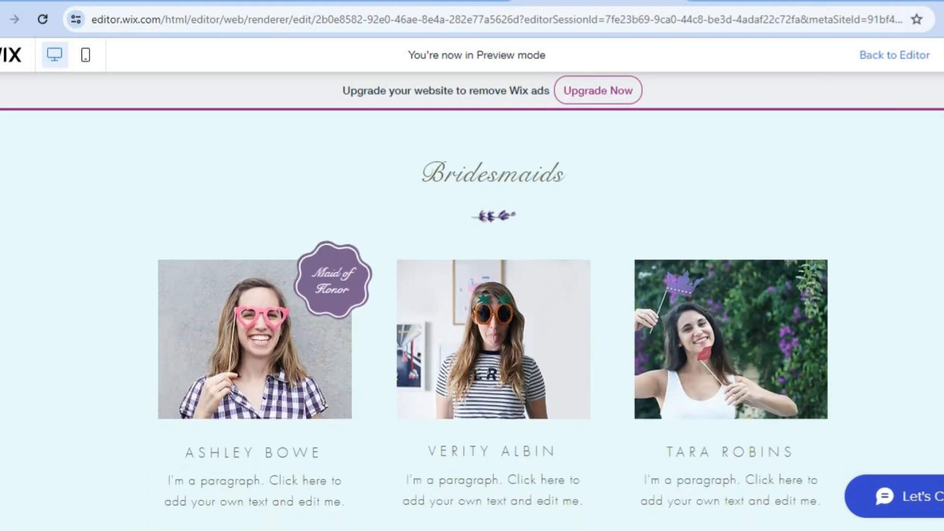
pyautogui.scroll(-10, 472, 320)
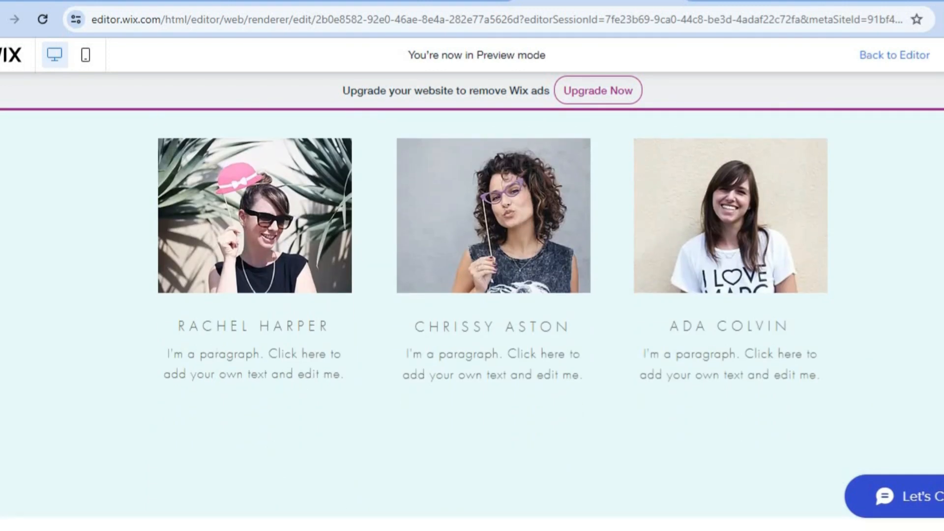
pyautogui.scroll(15, 472, 319)
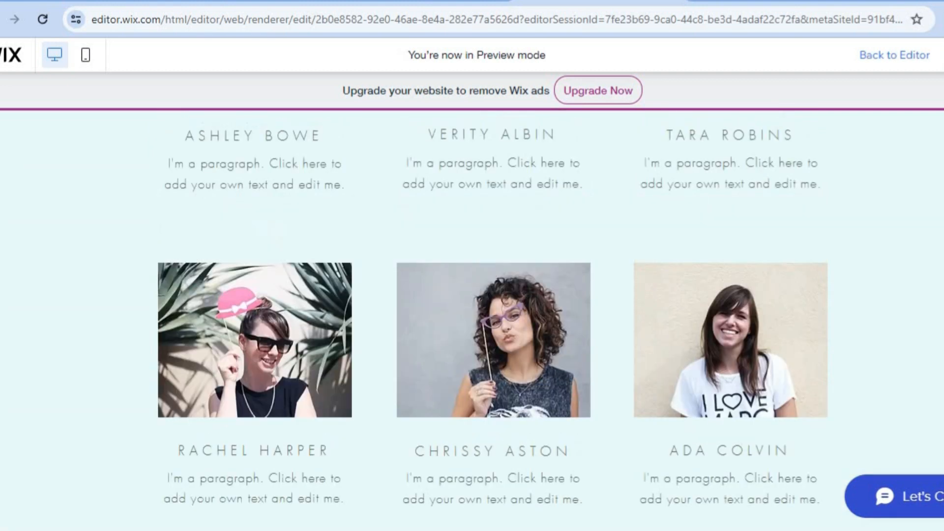
pyautogui.scroll(1, 472, 320)
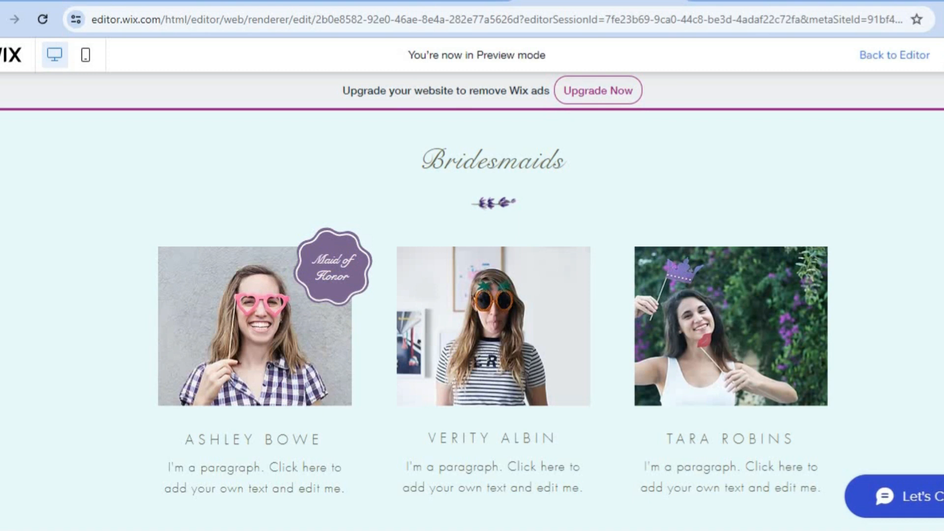
pyautogui.scroll(3, 472, 319)
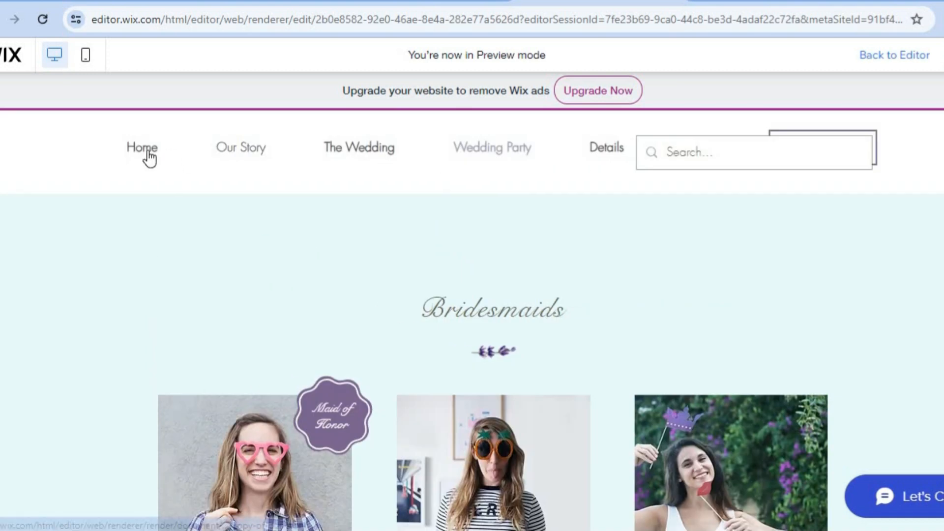
# View The Wedding page in the preview, checking the Big Day details and the couple photo below them.
pyautogui.click(356, 156)
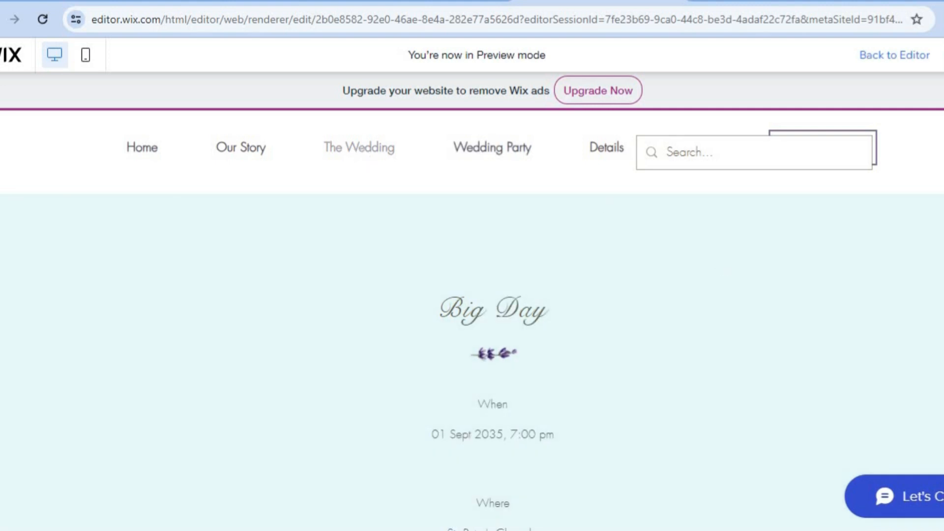
pyautogui.scroll(-5, 472, 319)
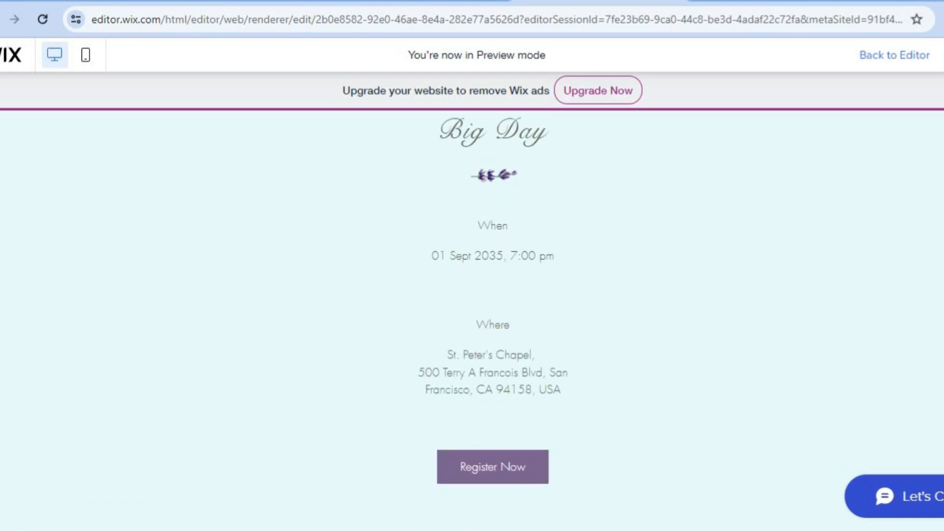
pyautogui.scroll(-6, 472, 319)
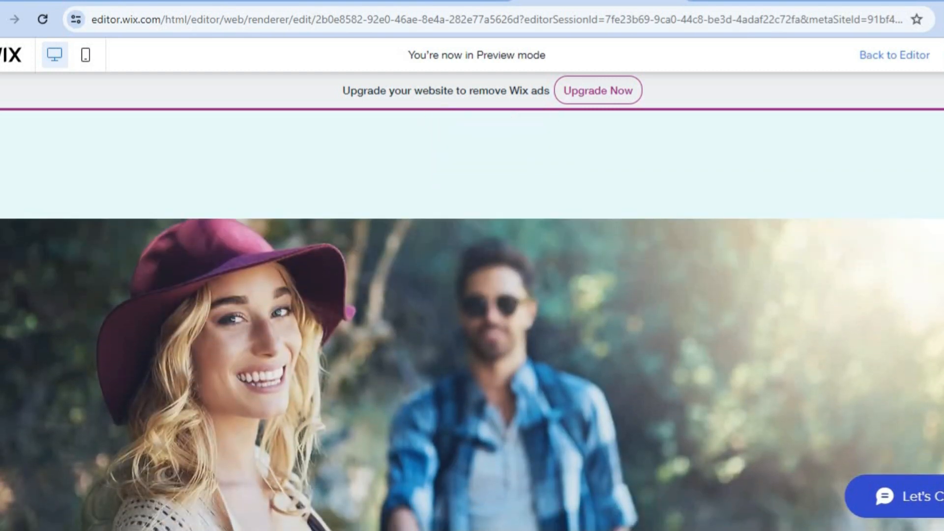
pyautogui.scroll(5, 472, 320)
# Open the event registration from the Big Day section and examine the Add Your Details form.
pyautogui.click(485, 346)
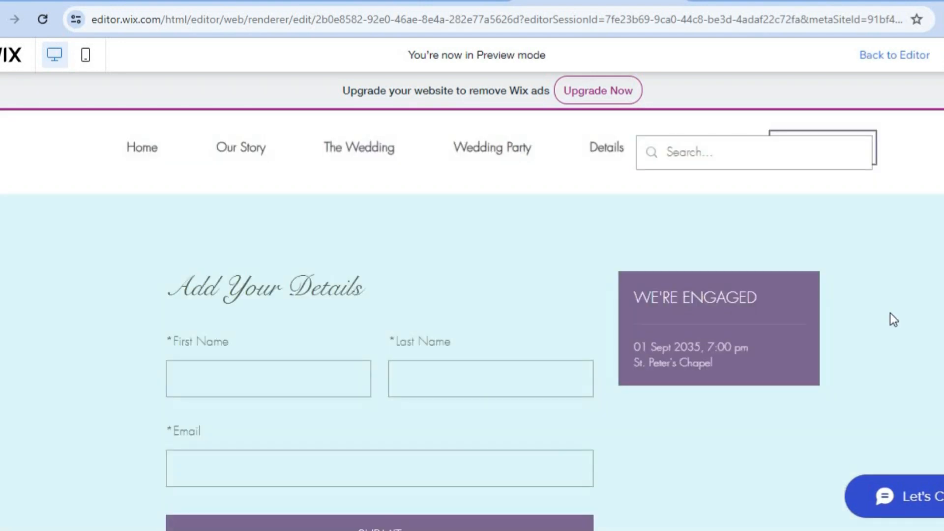
pyautogui.scroll(-2, 472, 324)
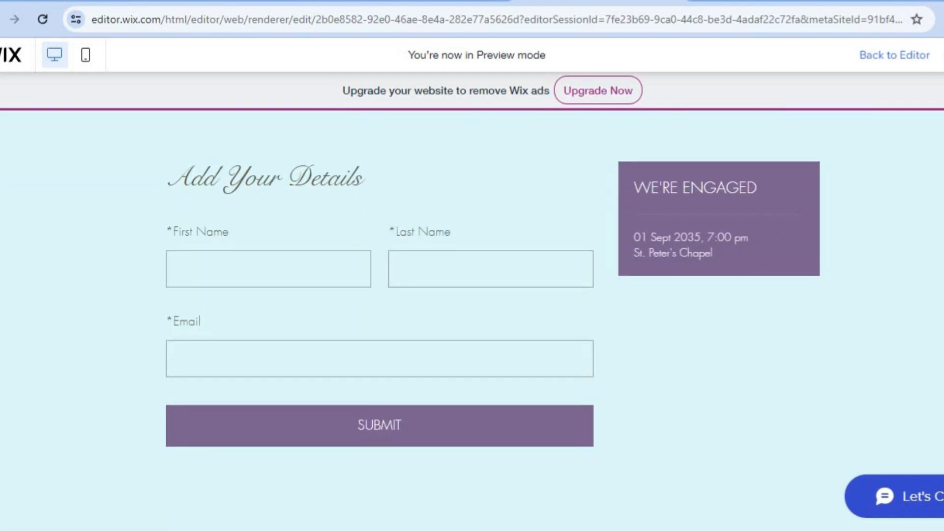
pyautogui.scroll(-1, 472, 324)
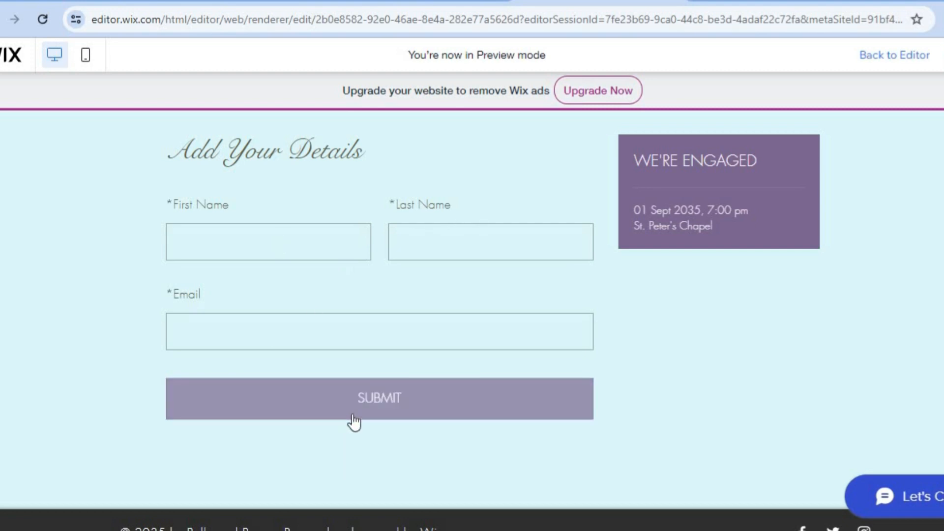
pyautogui.scroll(-1, 472, 320)
pyautogui.scroll(3, 472, 320)
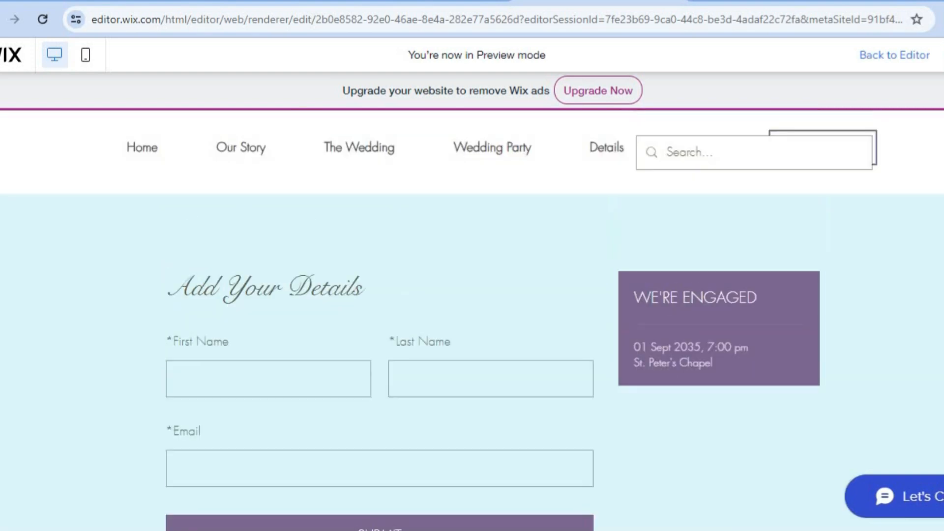
# Go to the Home page in the preview and review the hero section with its RSVP button.
pyautogui.click(136, 152)
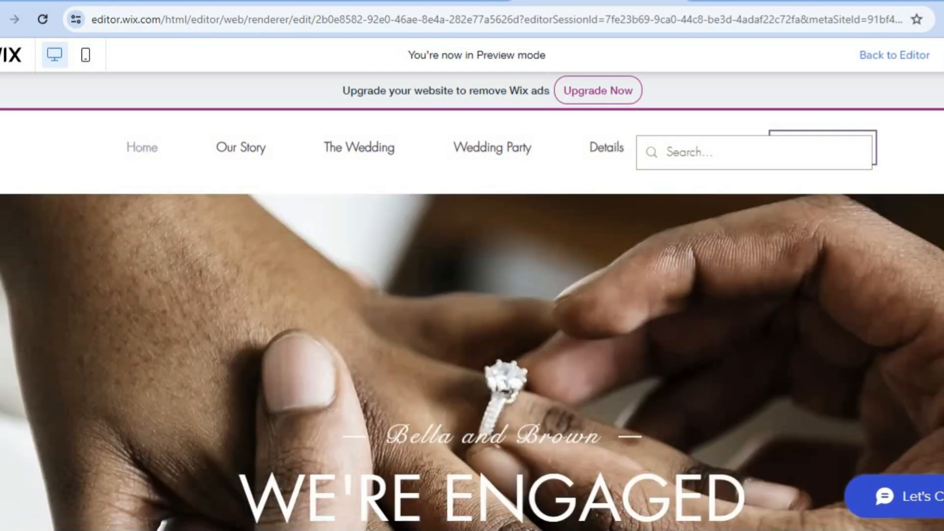
pyautogui.scroll(-3, 666, 282)
pyautogui.scroll(-5, 472, 320)
pyautogui.scroll(8, 473, 320)
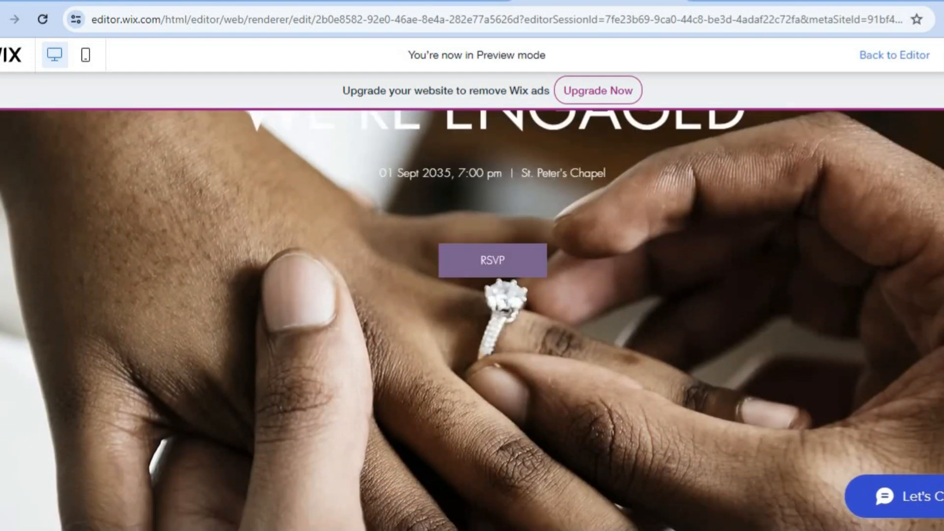